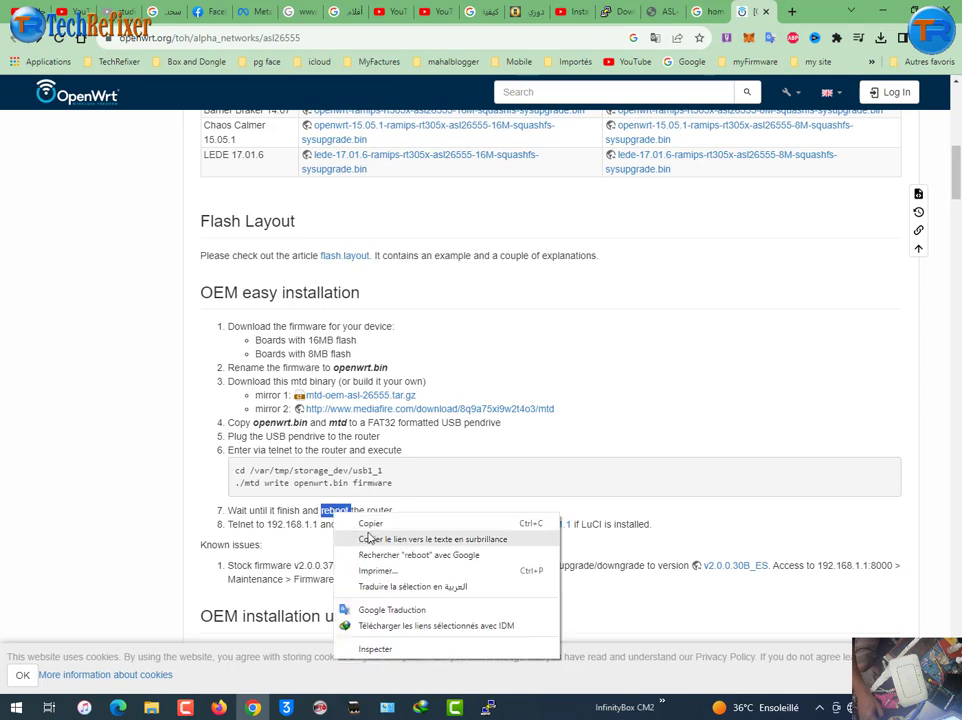
Run the reboot command in the PuTTY session to restart the router on OpenWrt
click(369, 522)
click(488, 708)
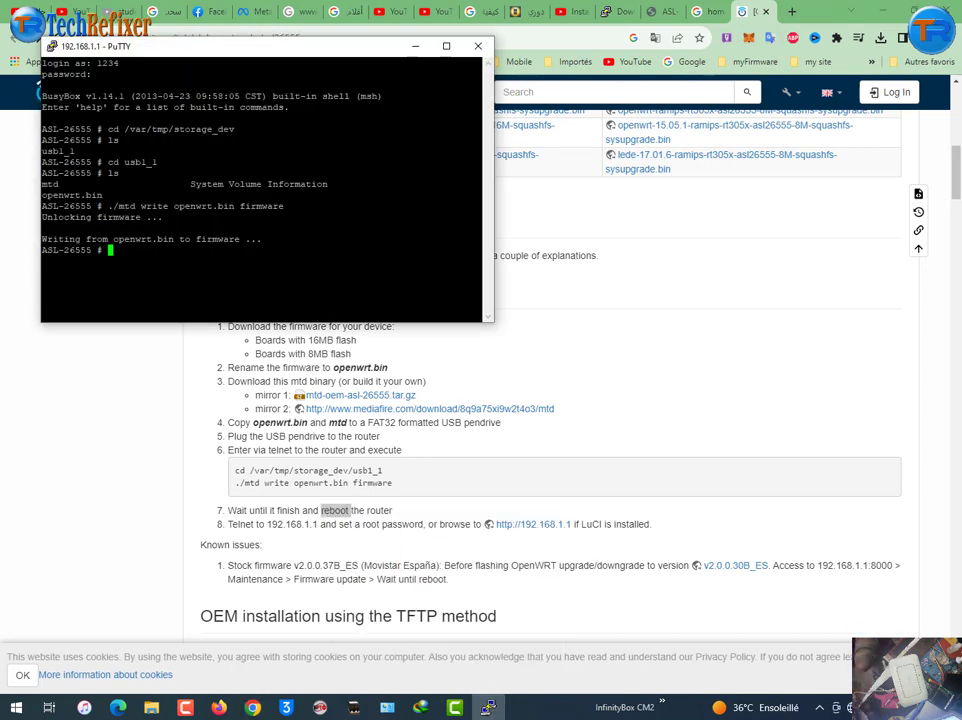
text(reboot)
key(Return)
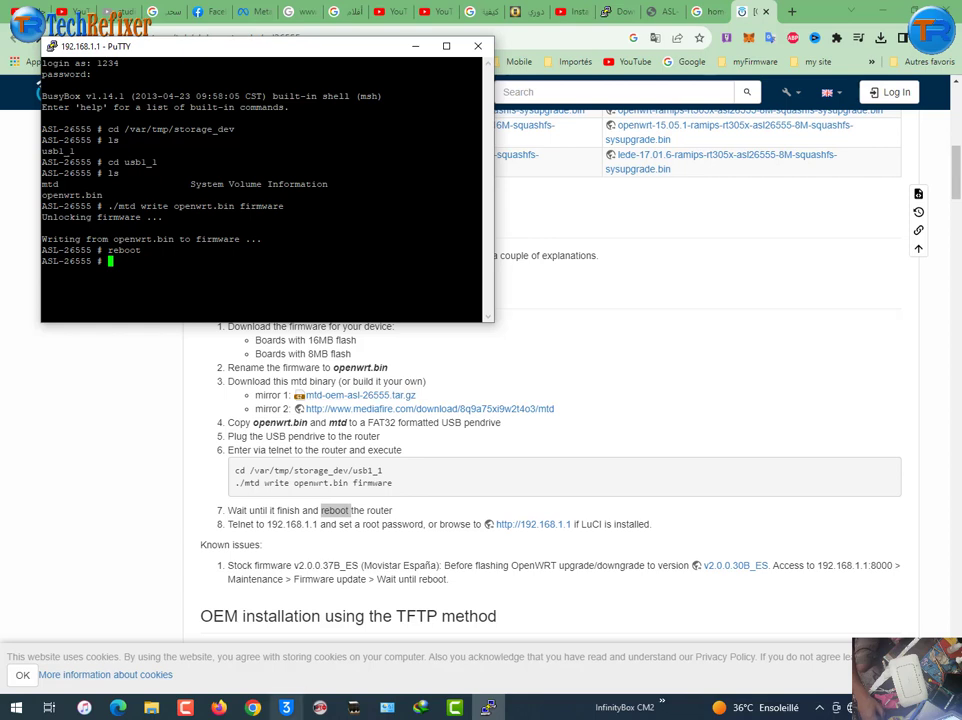
key(F9)
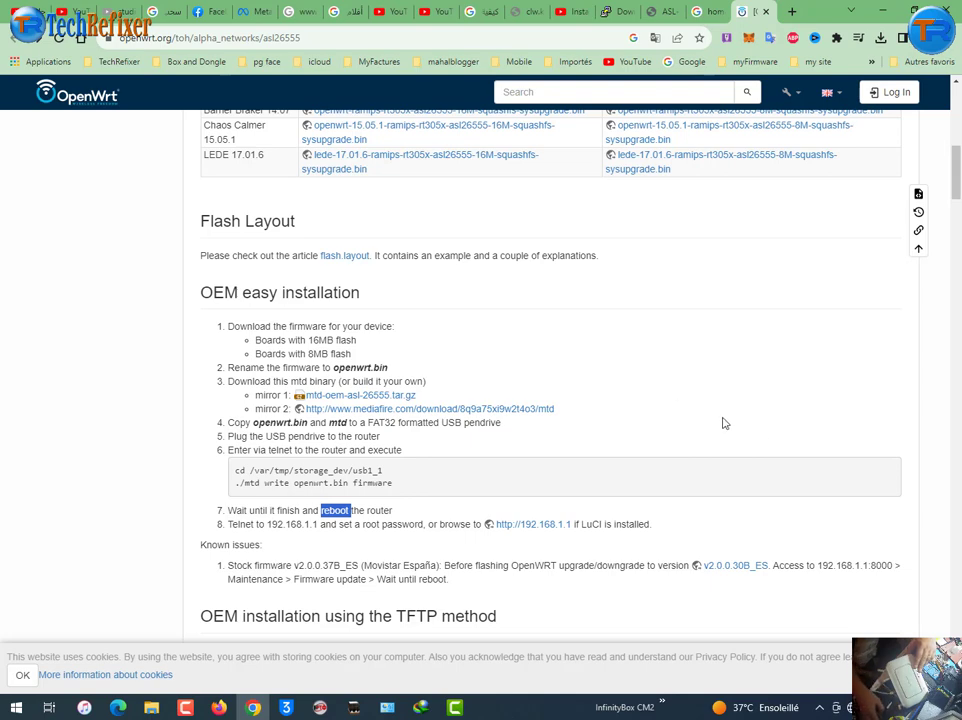
Load the router's web interface at 192.168.1.1 in a new browser tab
click(791, 11)
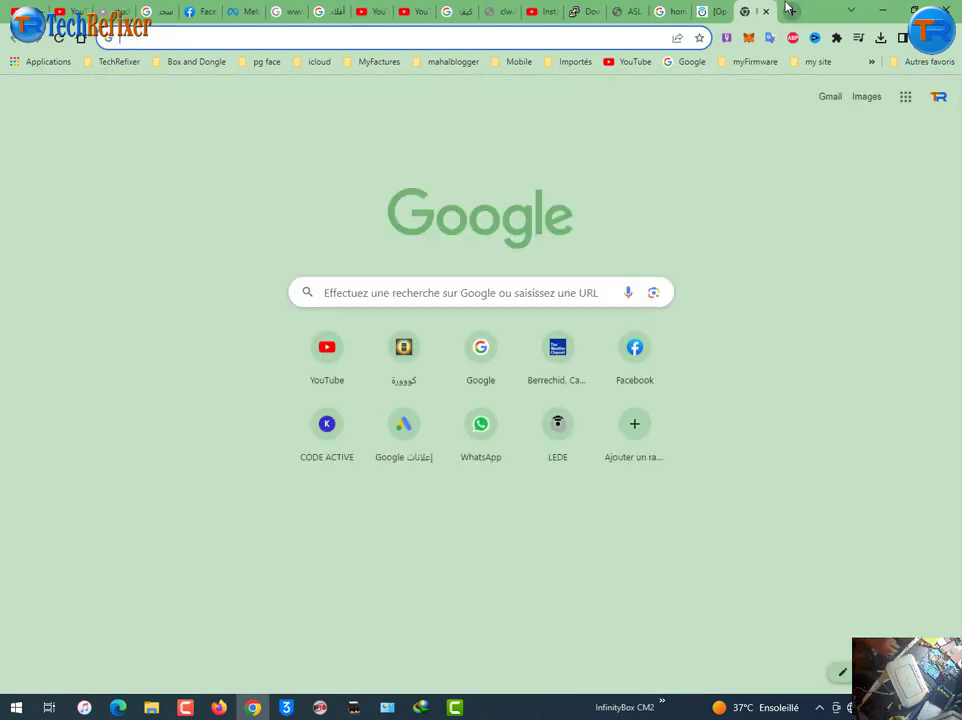
text(192.168.1.1)
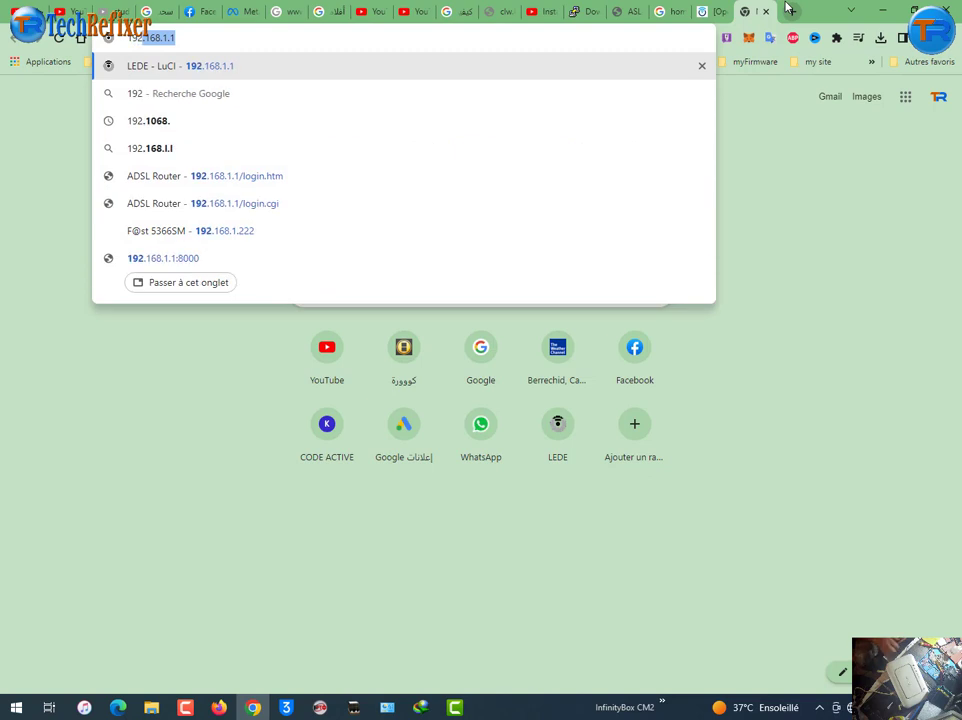
key(Return)
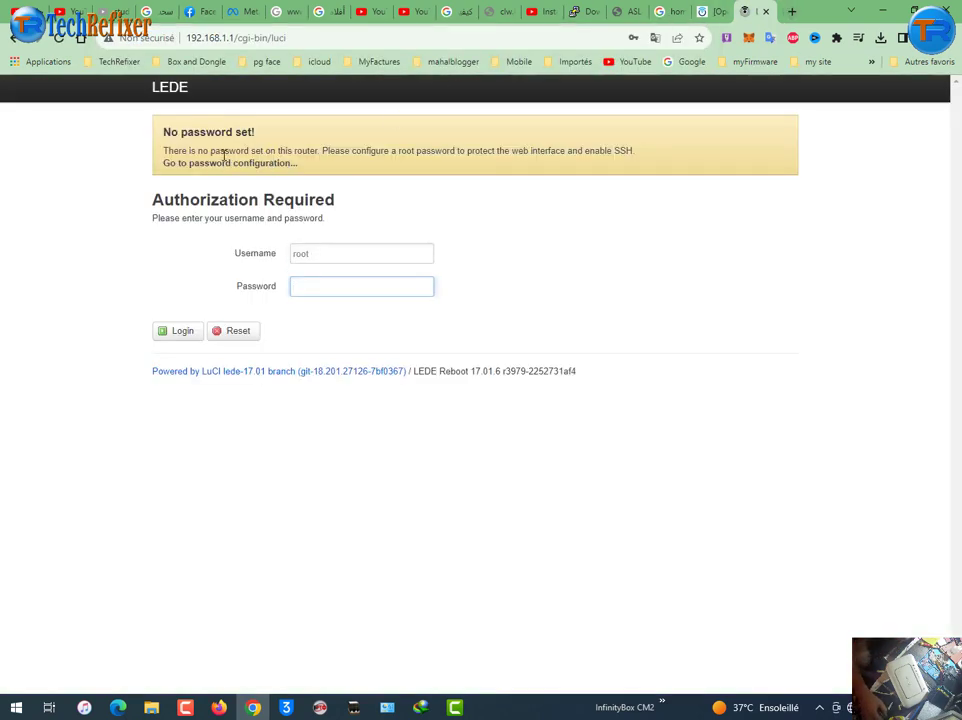
drag(200, 134, 258, 148)
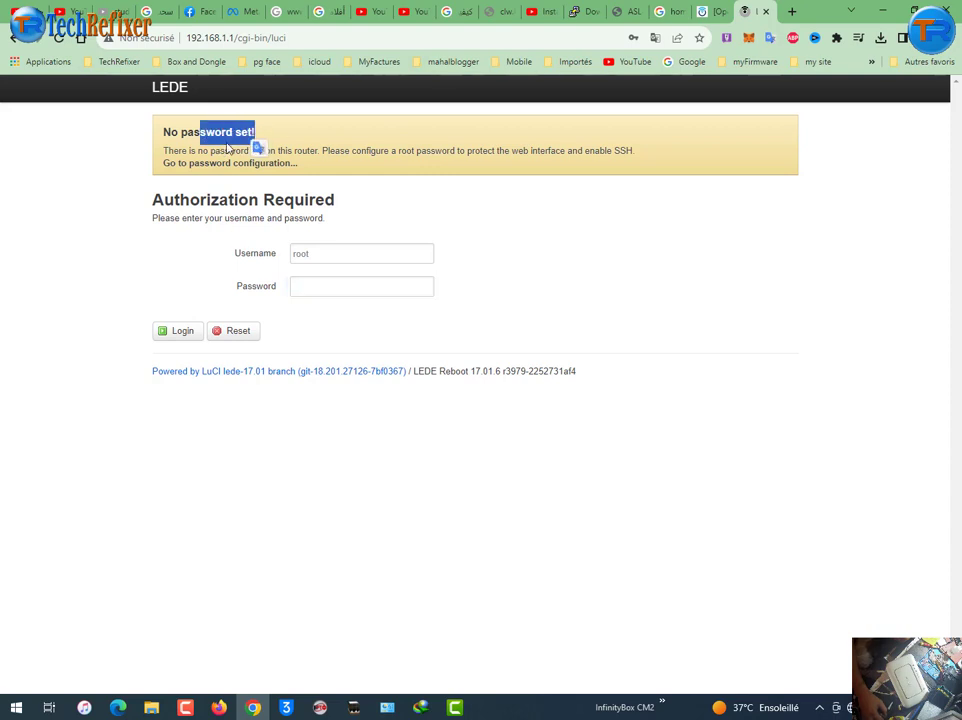
click(214, 130)
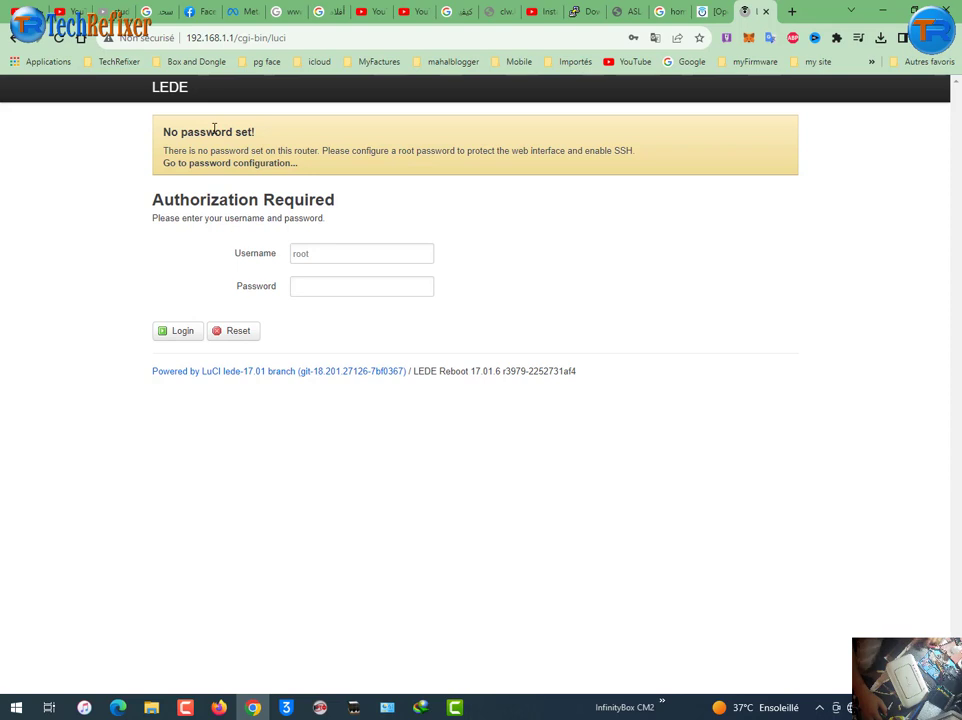
Log in to LuCI as root with the router password
click(312, 258)
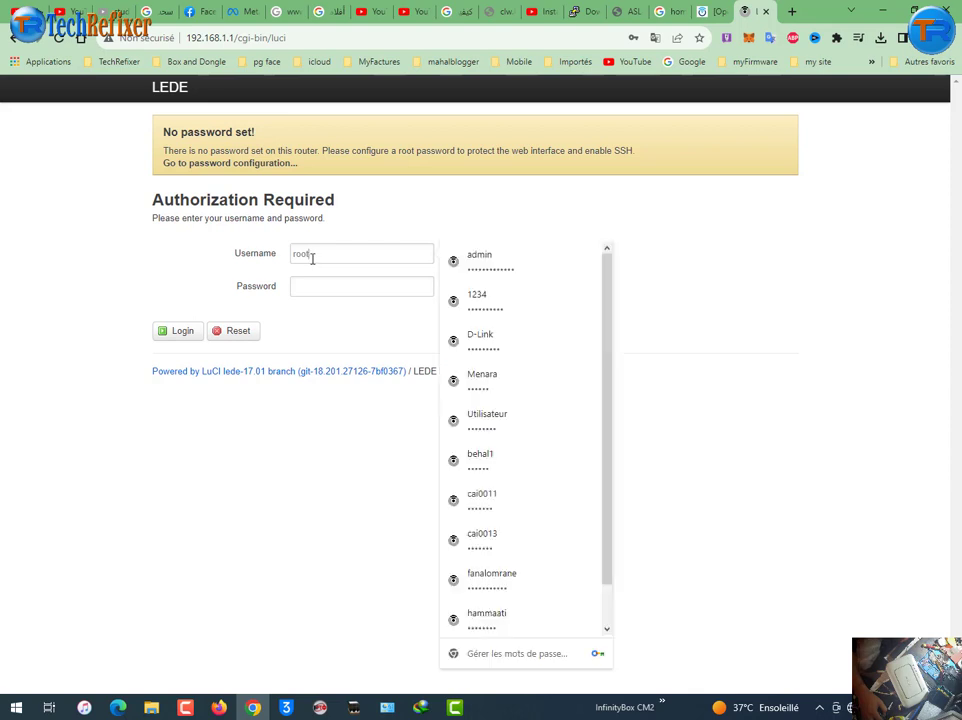
drag(312, 258, 282, 264)
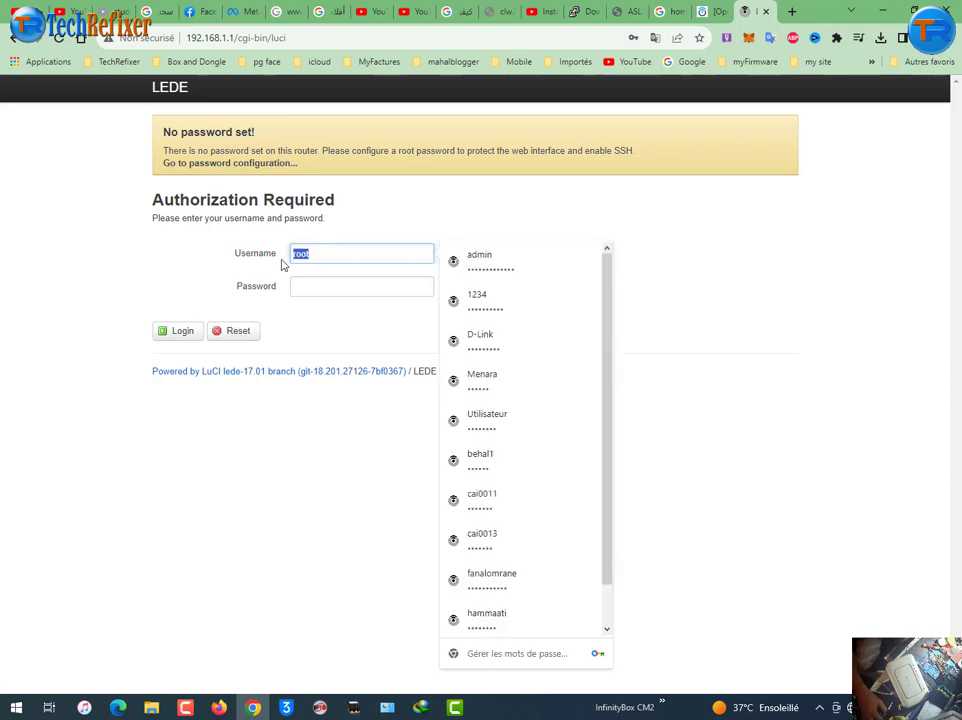
click(306, 285)
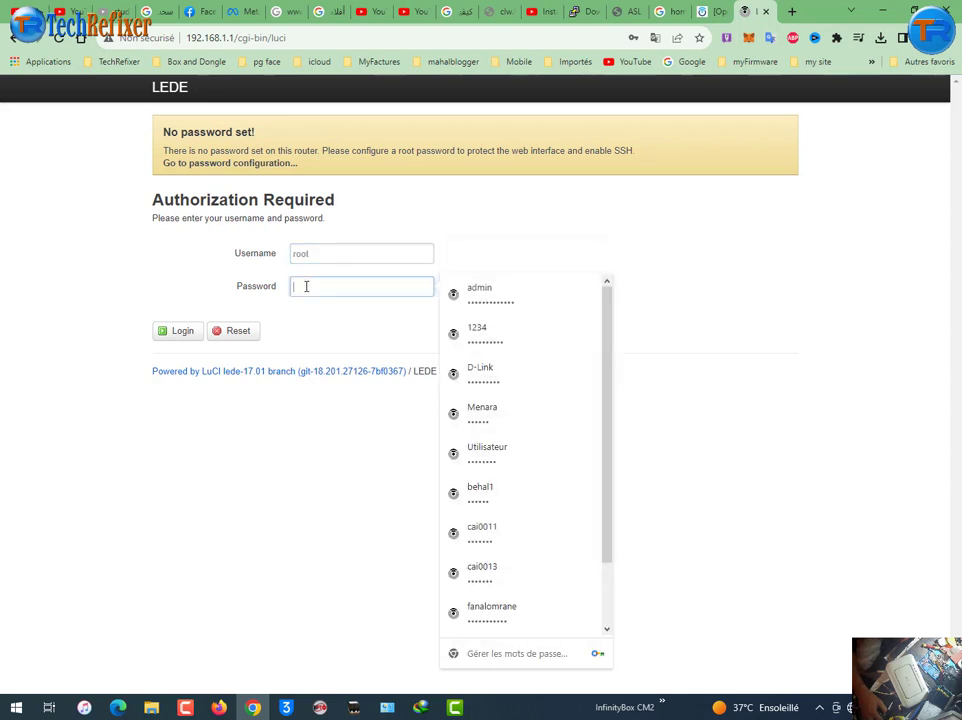
text(root)
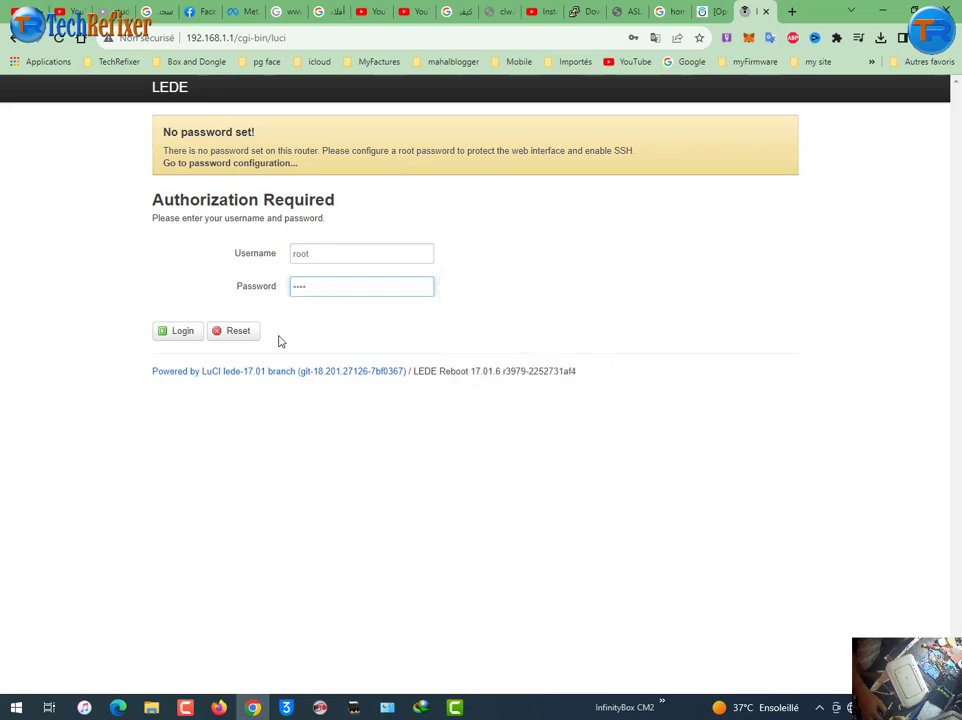
click(186, 335)
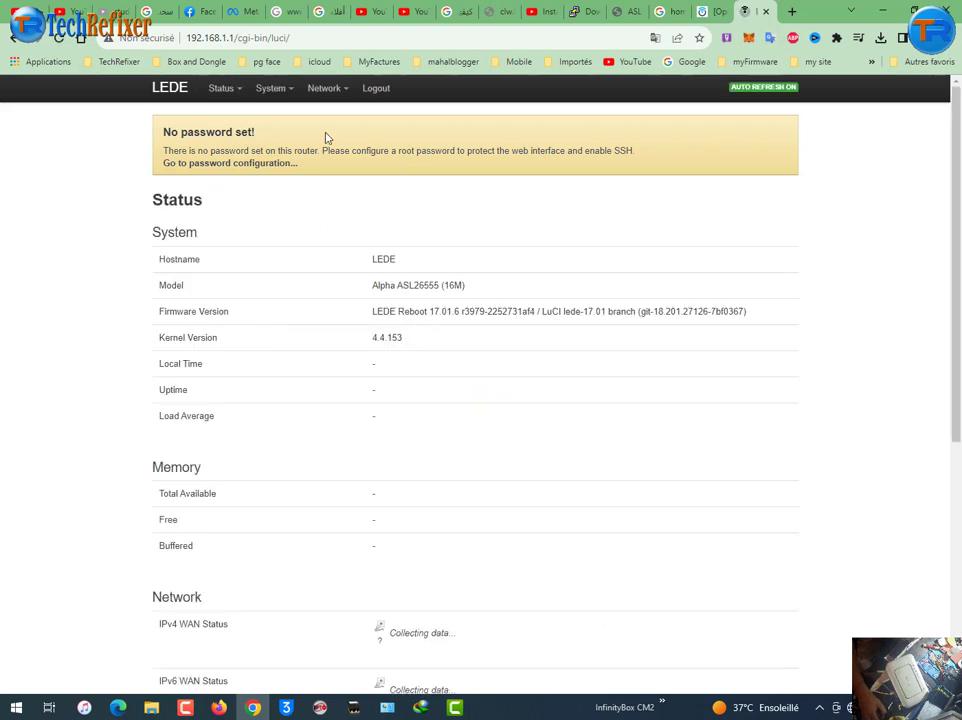
Go to Network > Interfaces and edit the LAN interface
mouse_move(320, 97)
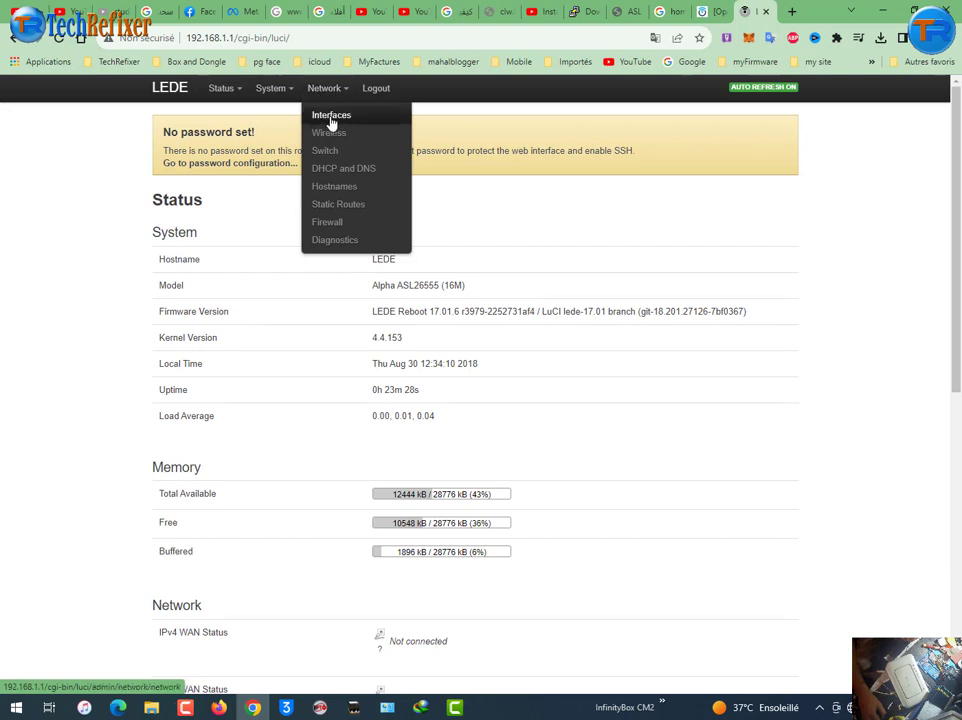
click(326, 115)
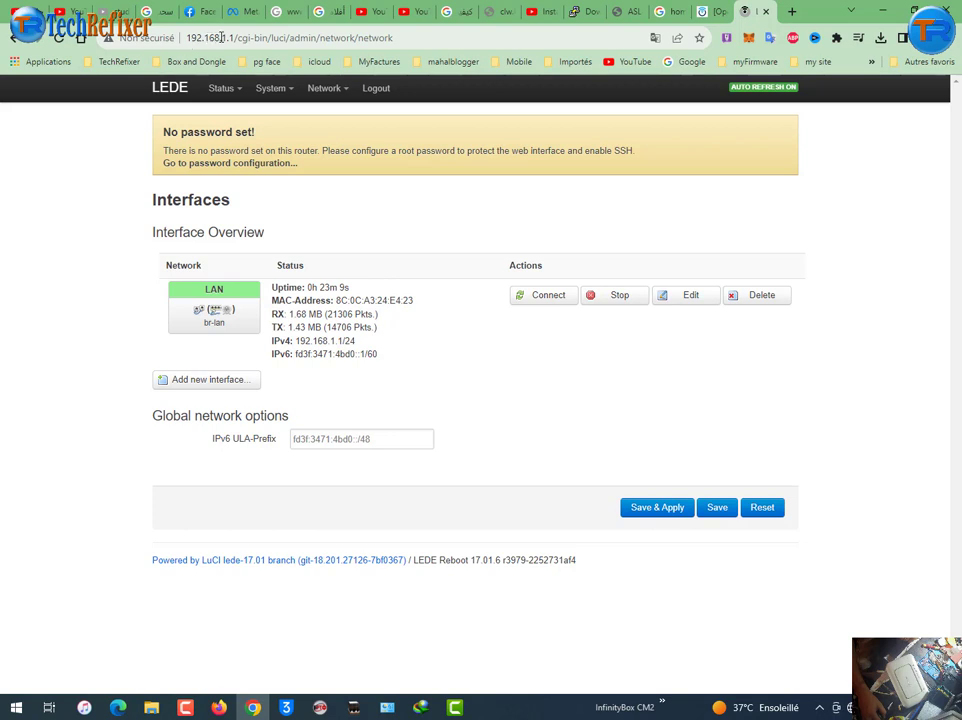
click(686, 300)
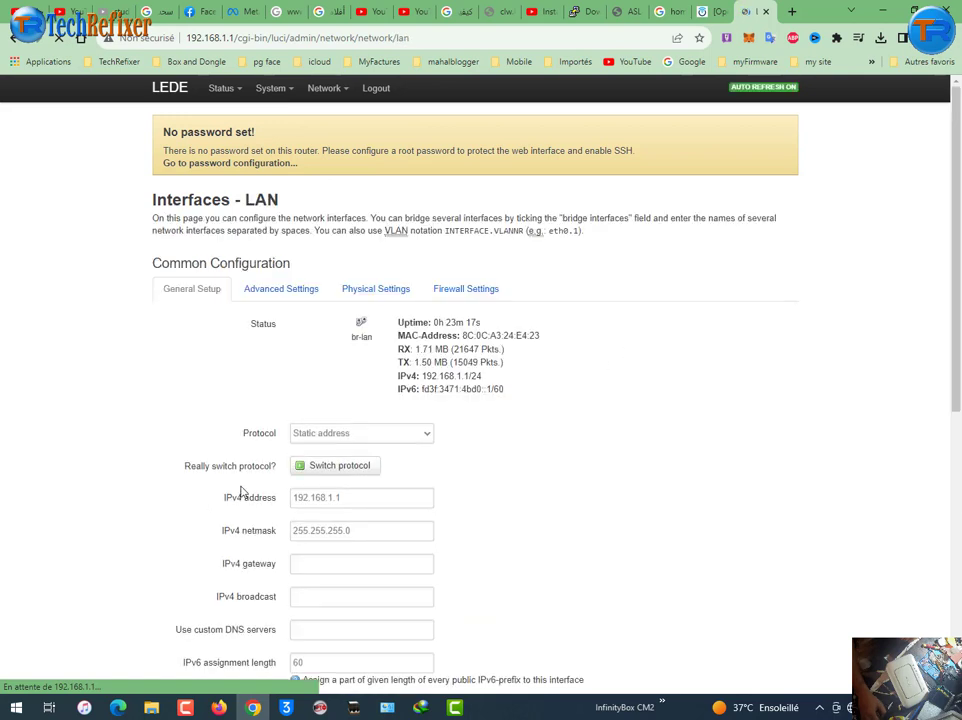
Set the LAN IPv4 address to 192.168.10.1 and Save & Apply
click(332, 466)
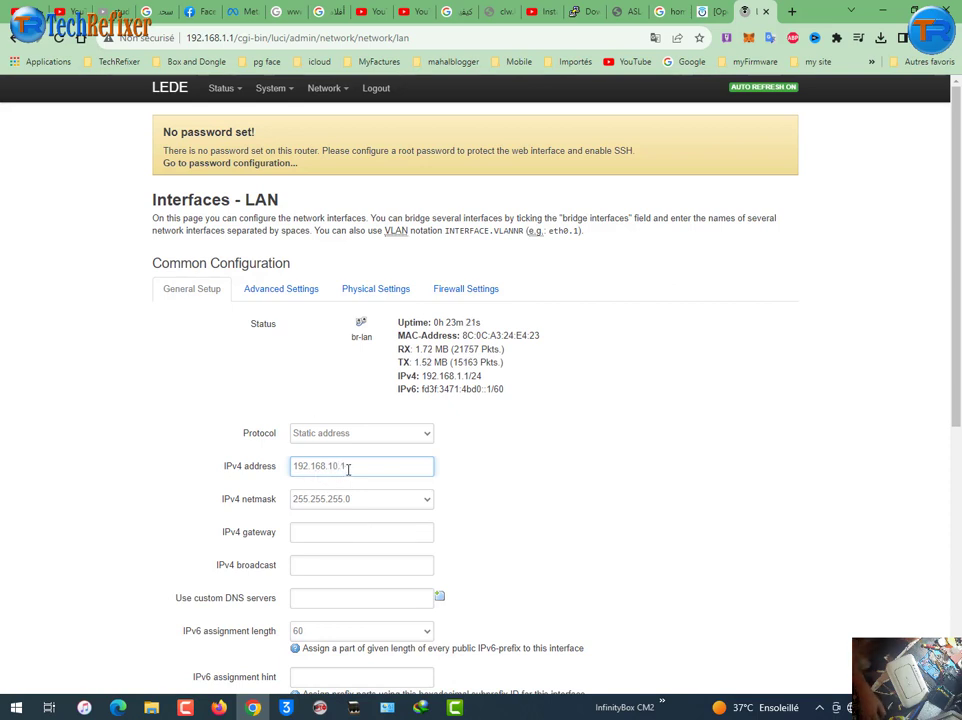
drag(350, 466, 264, 481)
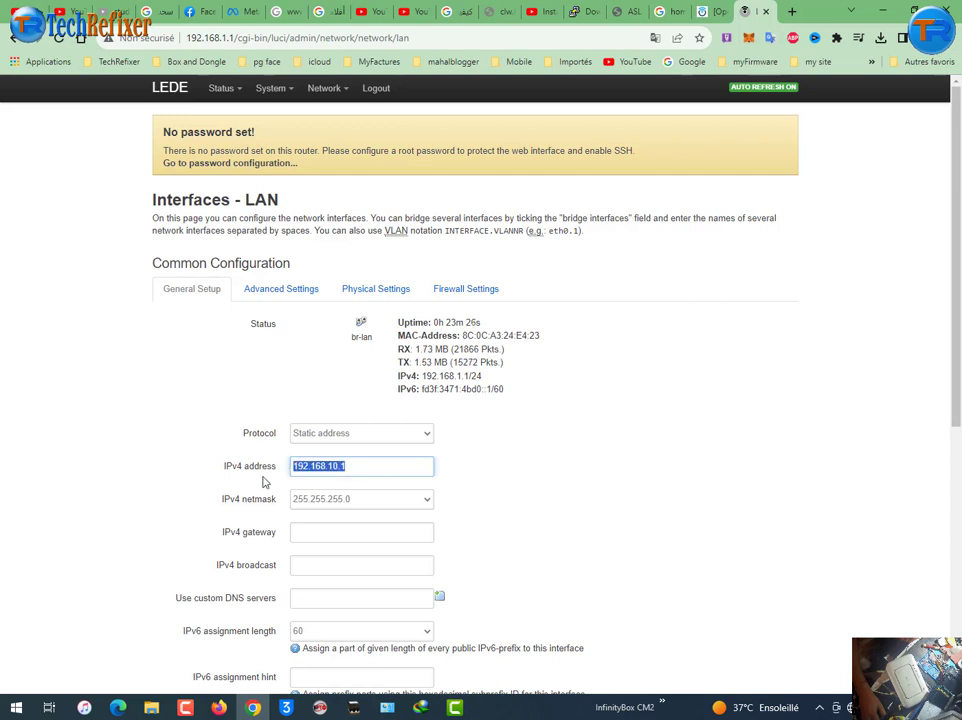
click(339, 466)
double_click(339, 466)
scroll(536, 514, down, 5)
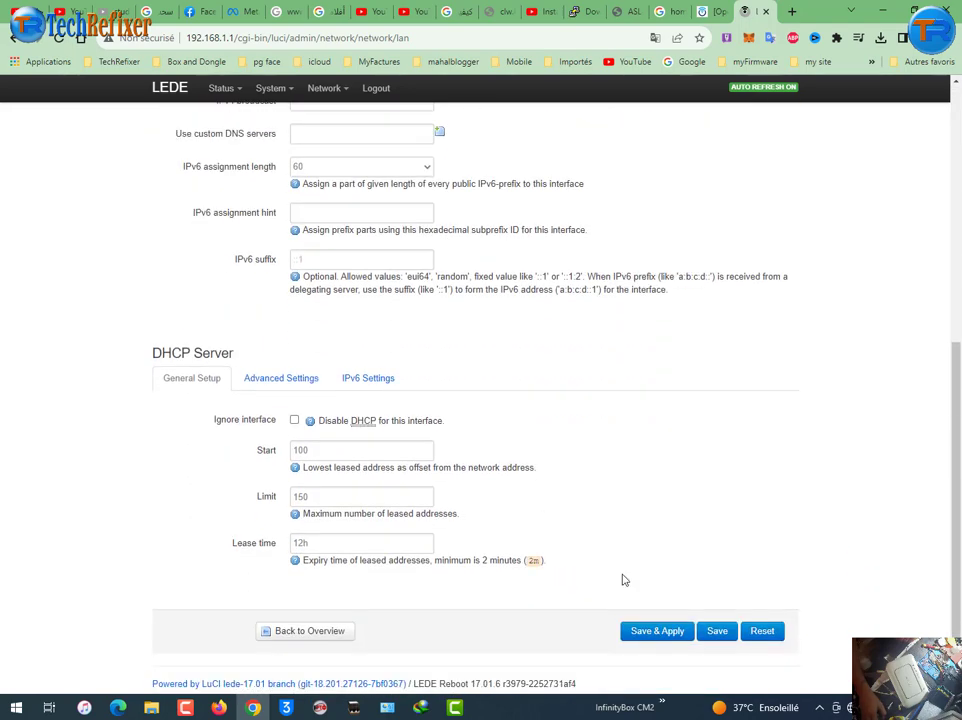
click(653, 632)
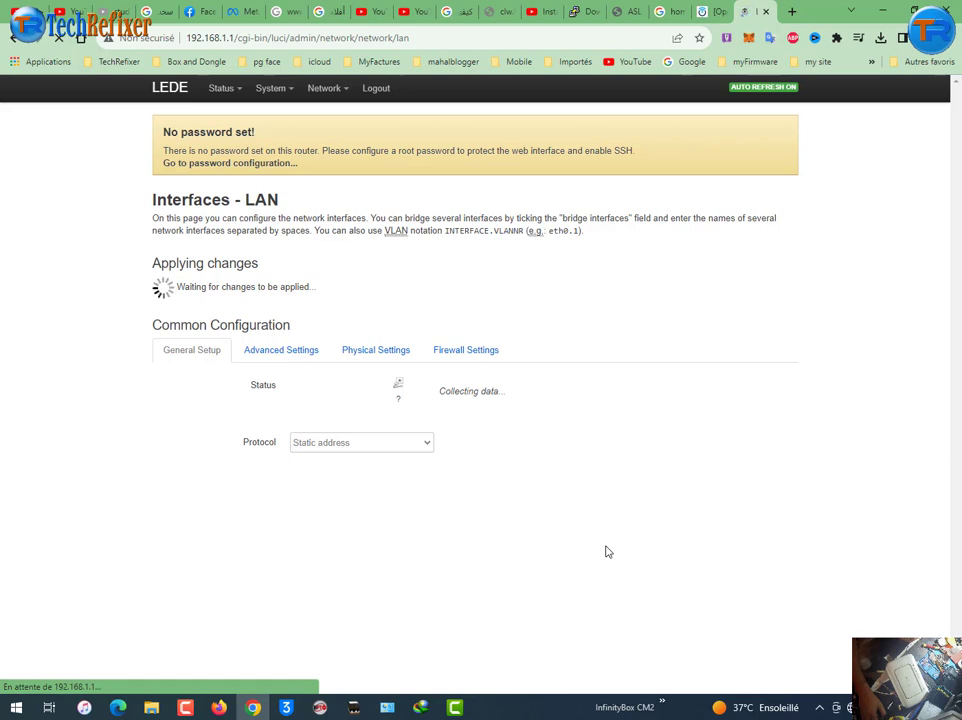
Load 192.168.10.1 in a new browser tab
click(791, 12)
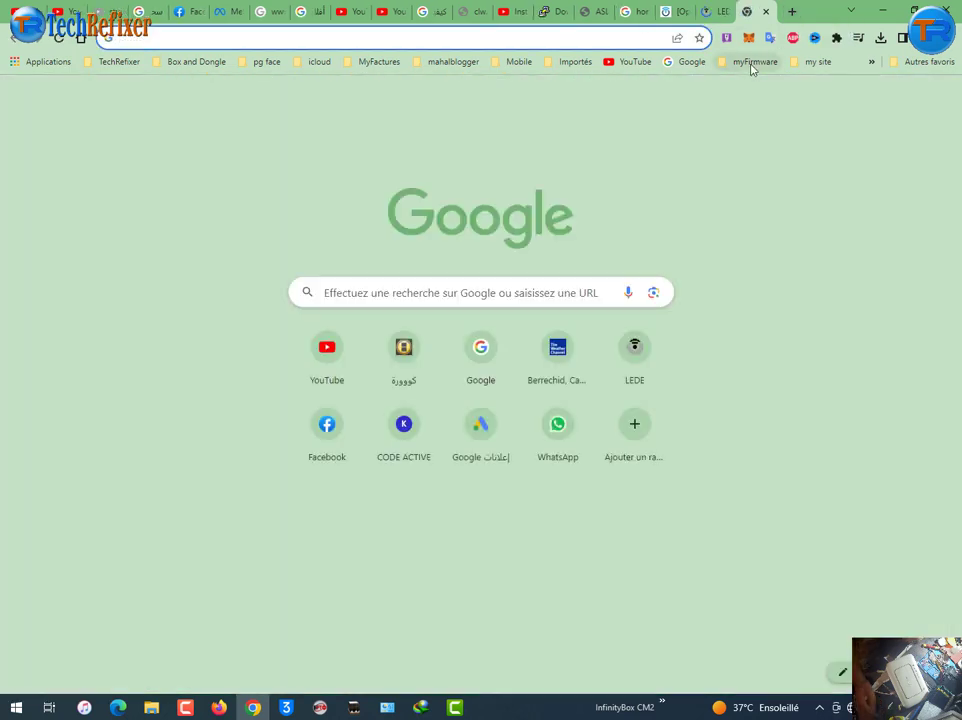
text(192.)
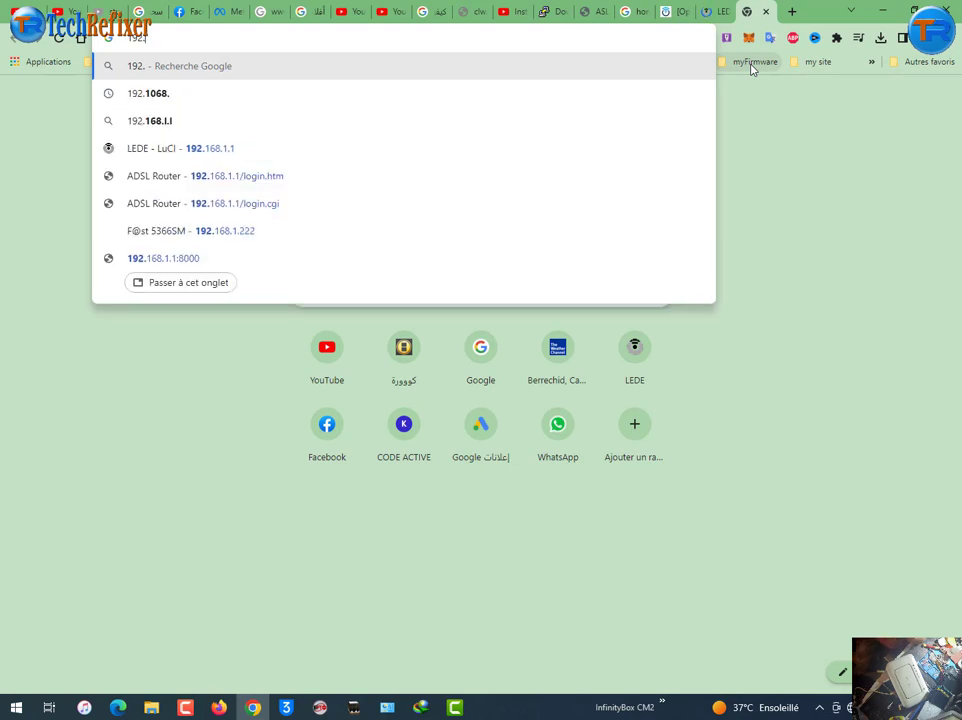
text(16)
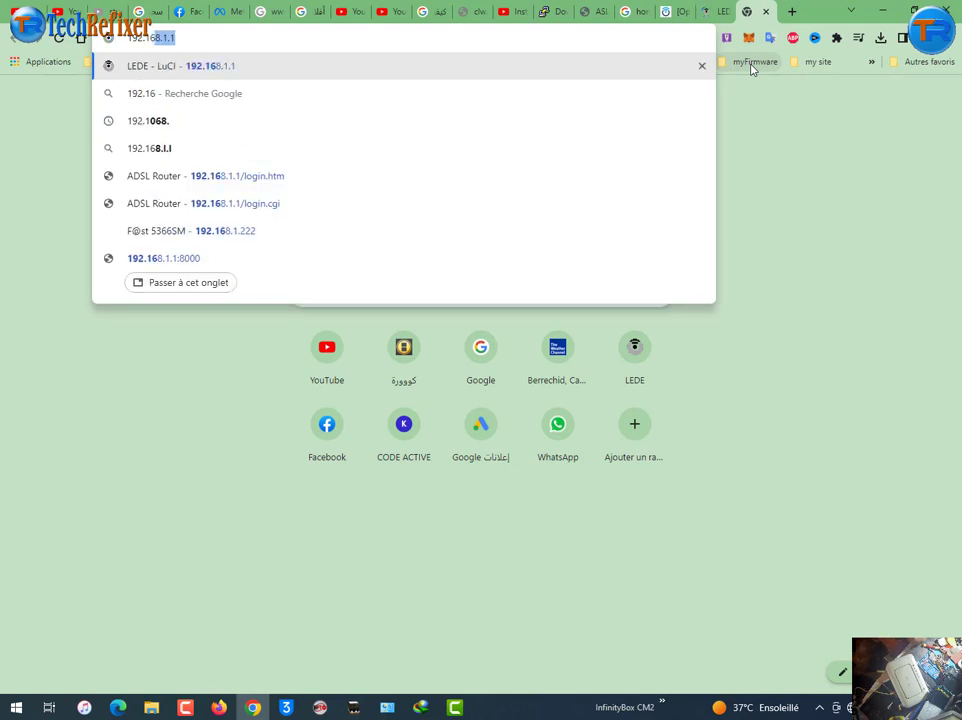
text(8.1)
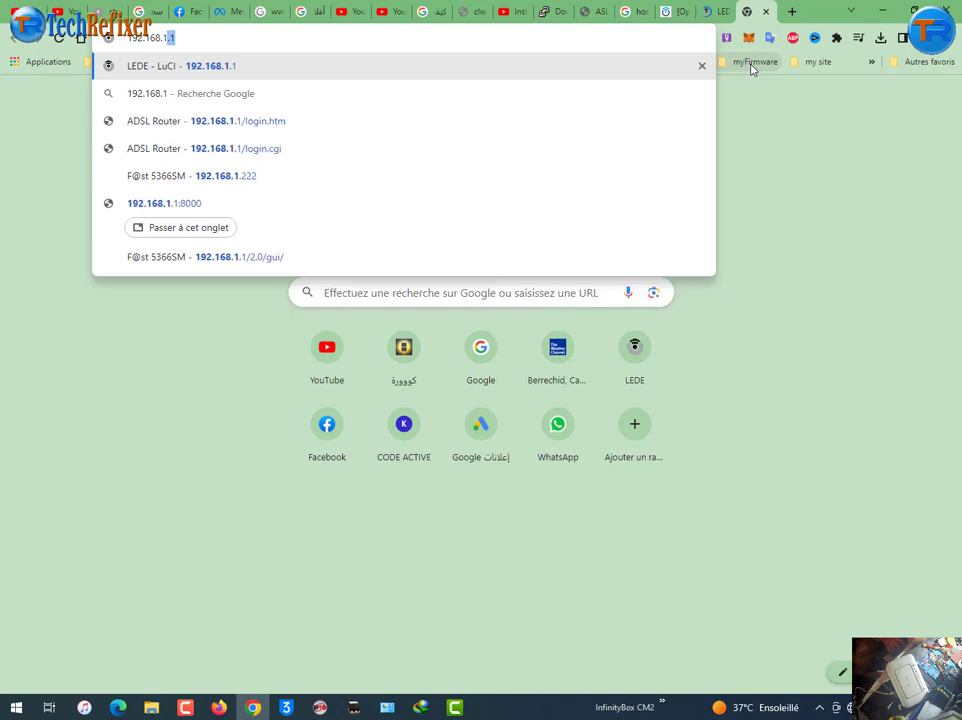
text(0.1)
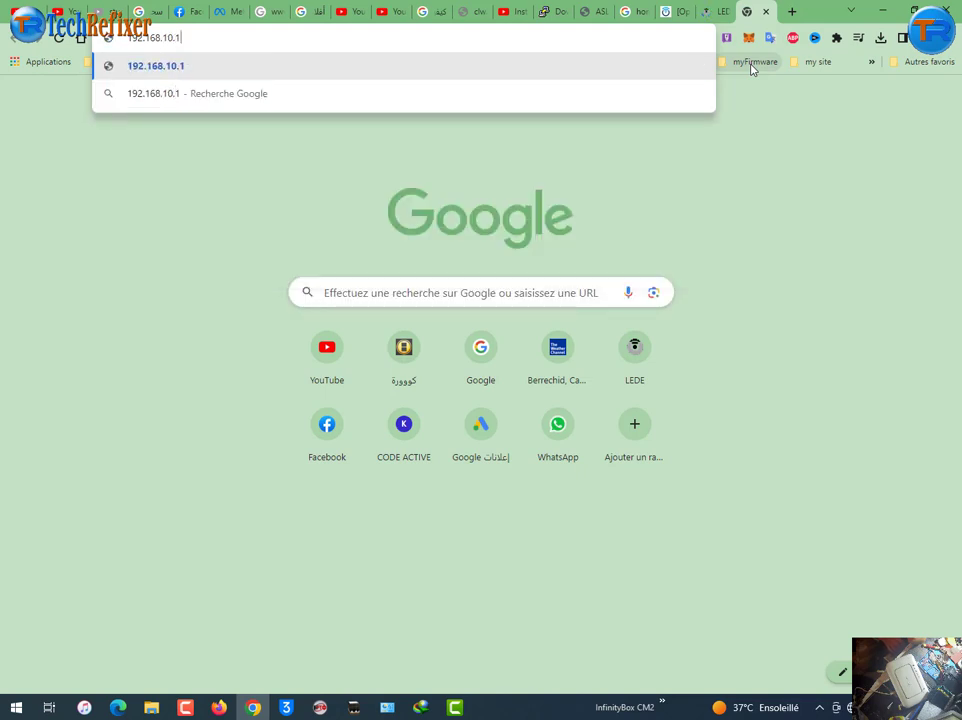
key(Return)
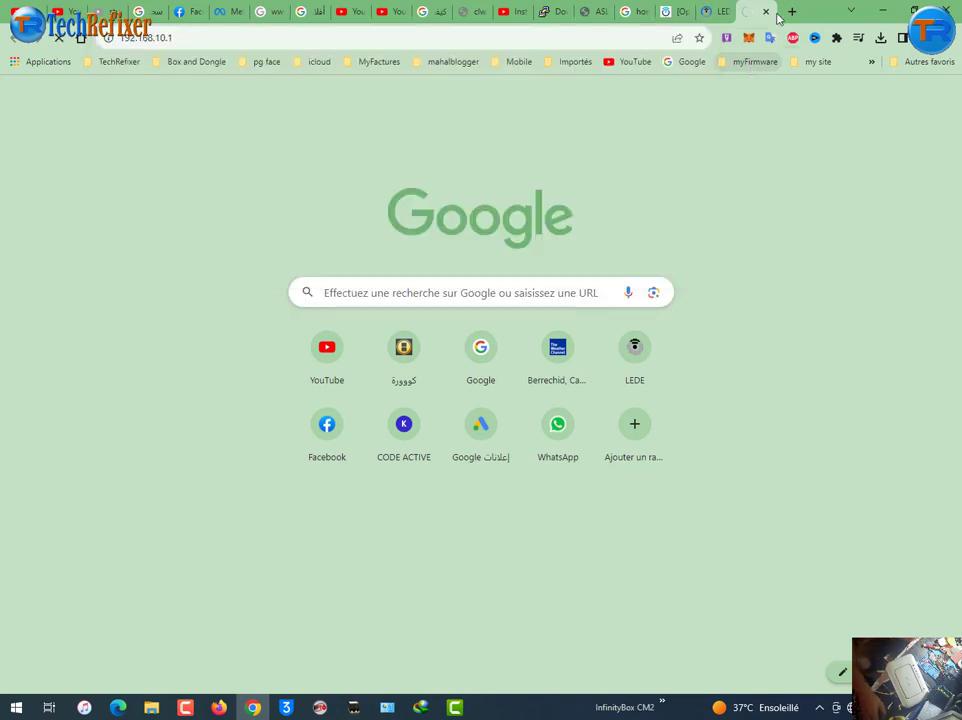
Check the applying tab's waiting-for-changes message and the new 192.168.10.1 address
click(711, 11)
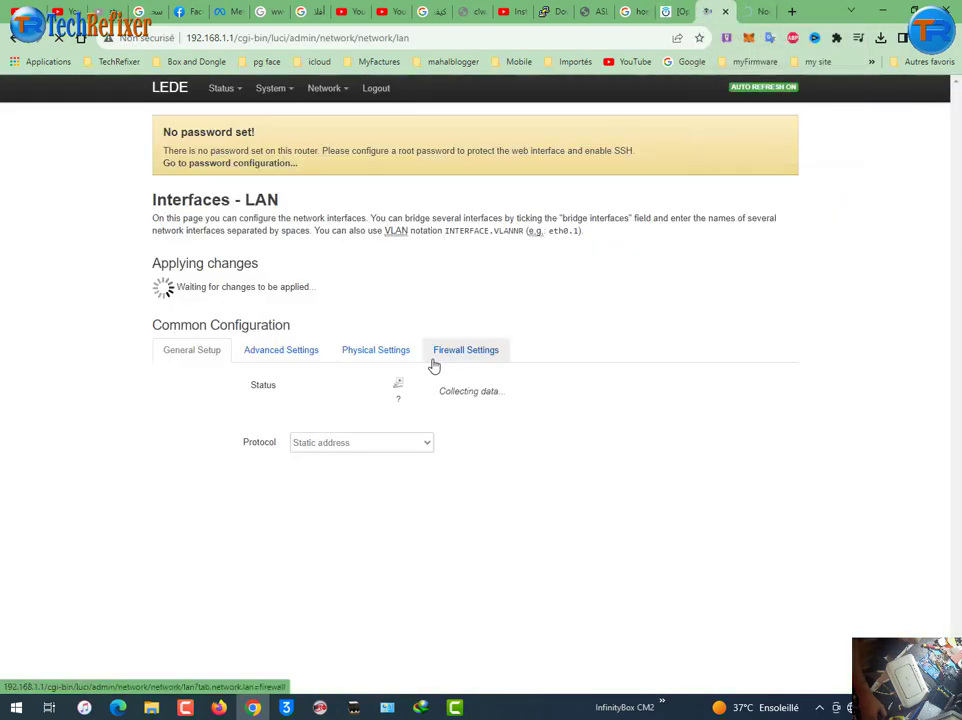
drag(297, 287, 195, 287)
click(185, 707)
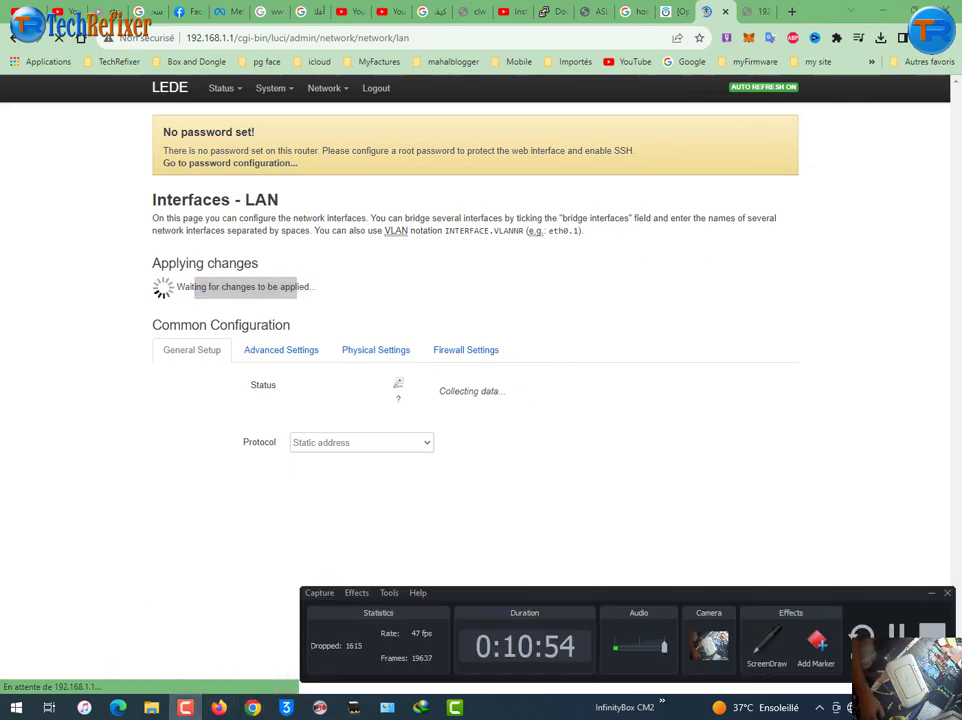
click(623, 85)
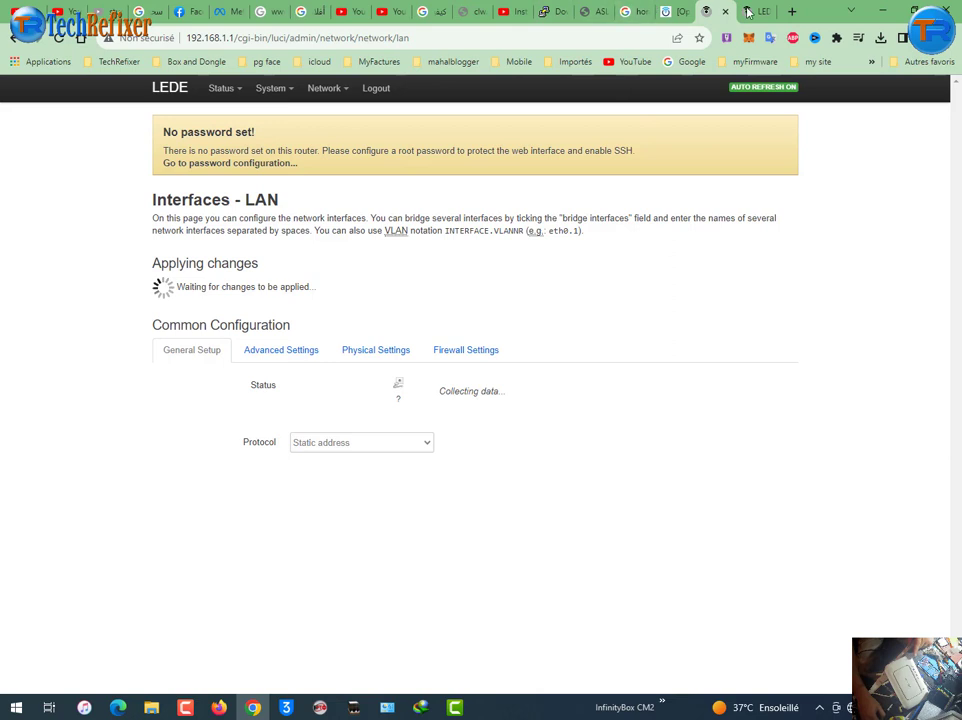
drag(187, 37, 239, 35)
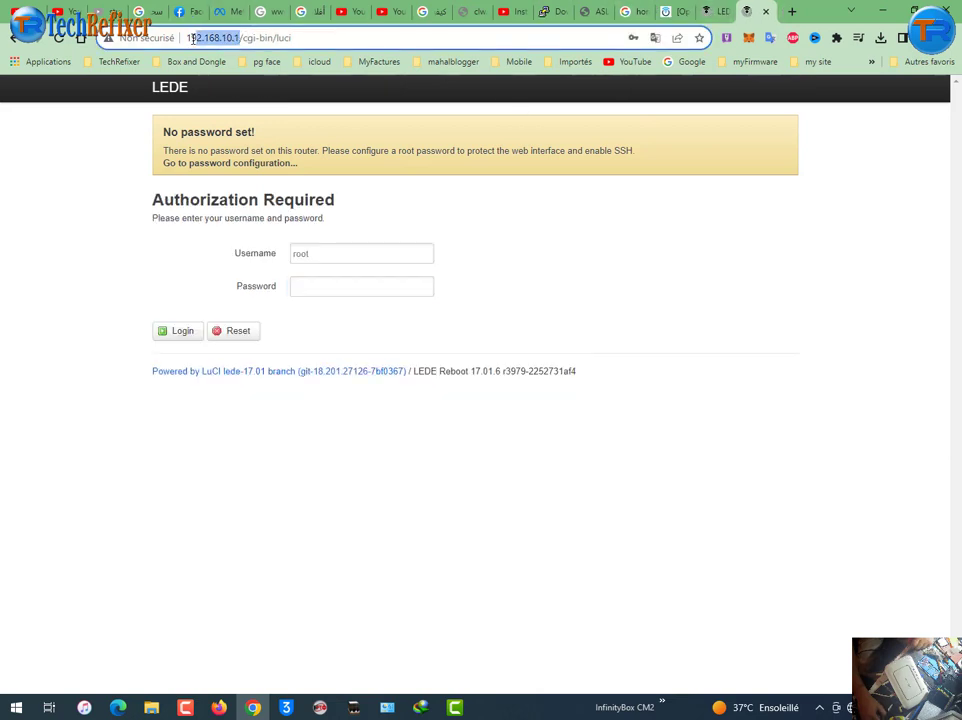
click(245, 36)
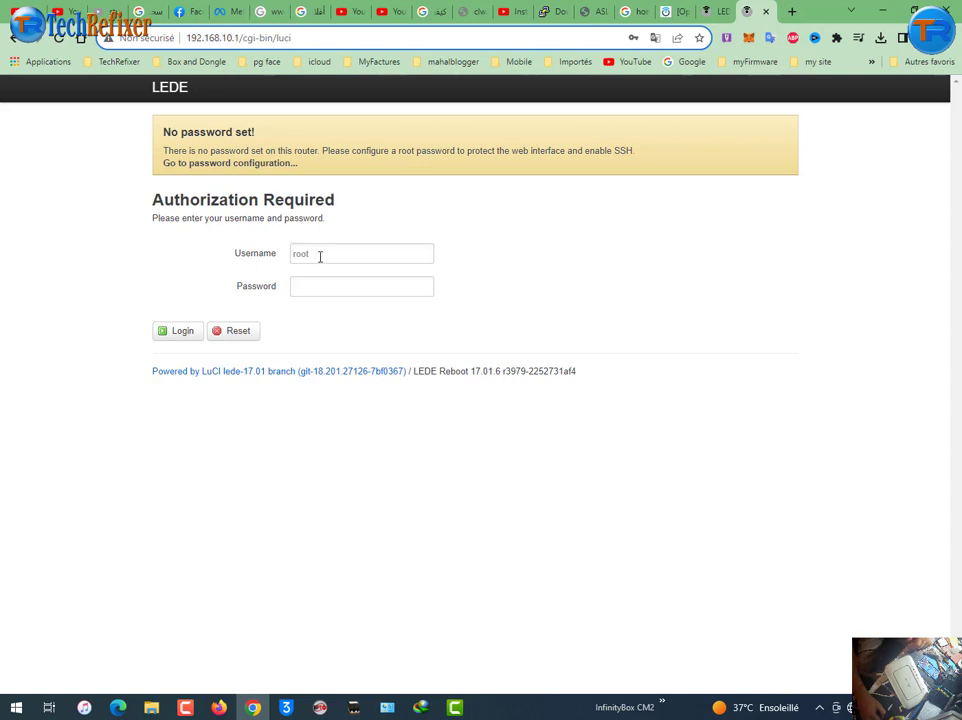
Log in as root at 192.168.10.1 and let Chrome save the login
drag(320, 255, 250, 250)
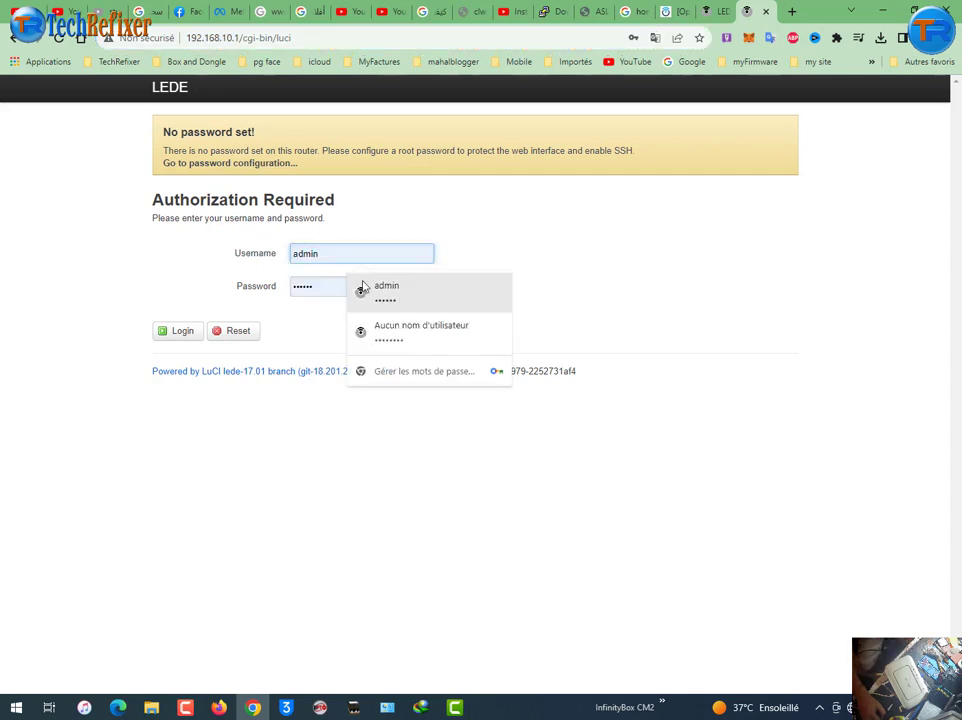
click(327, 290)
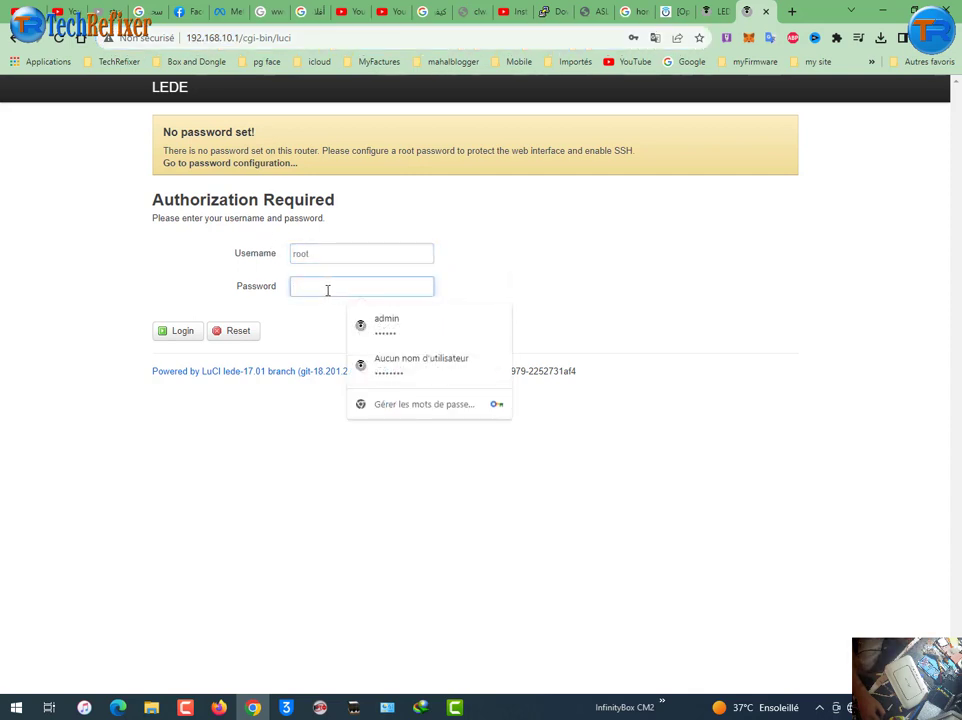
text(root)
click(177, 338)
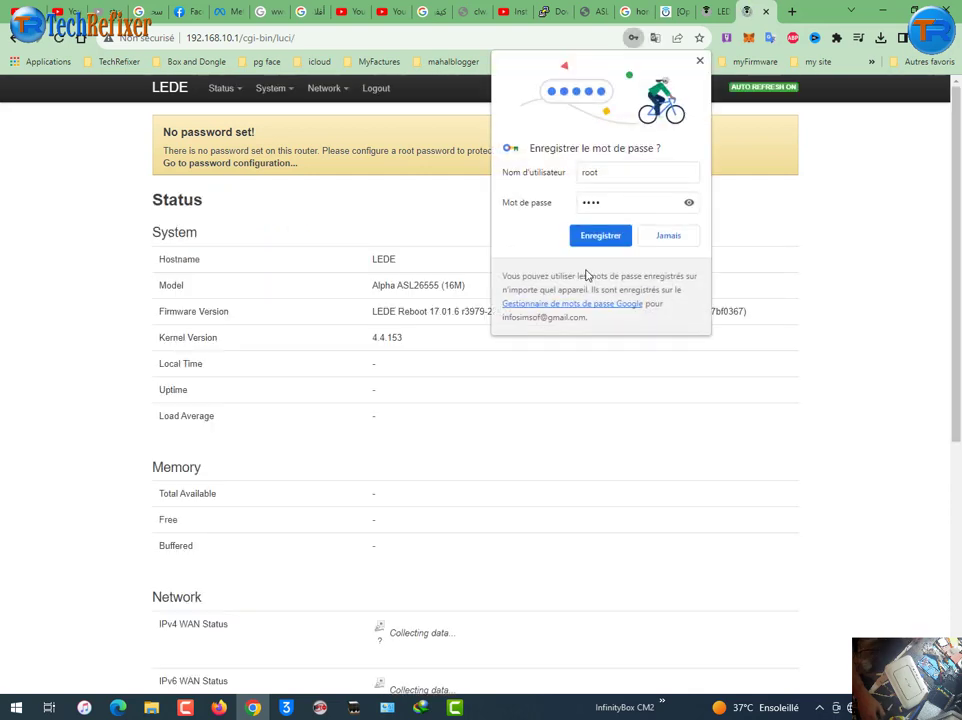
click(618, 236)
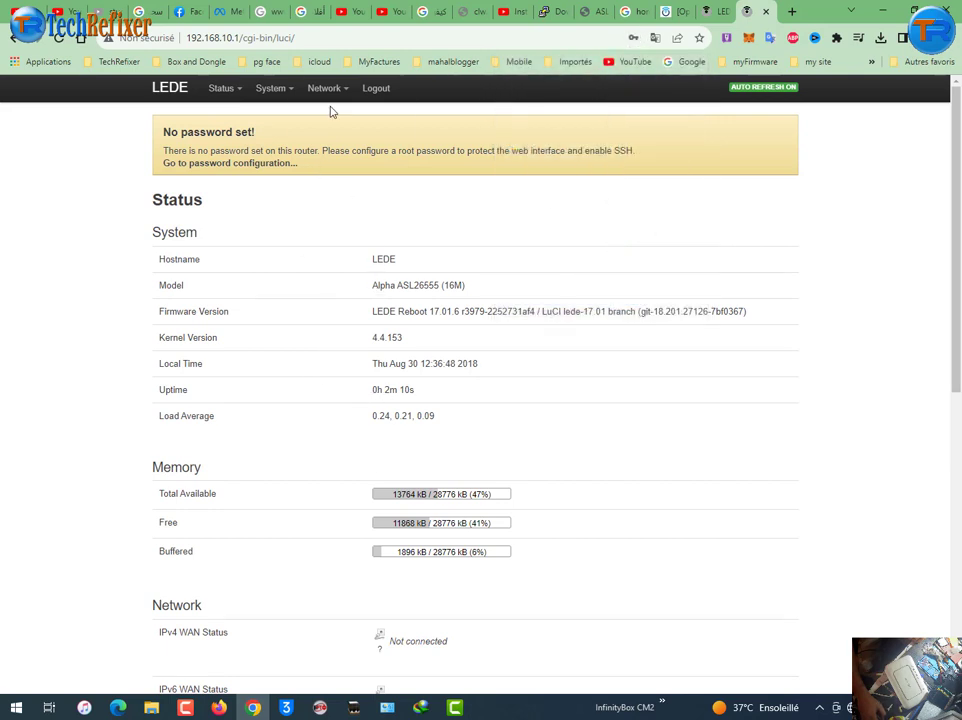
In Network > Wireless, remove the old LEDE client network and confirm with OK
mouse_move(325, 95)
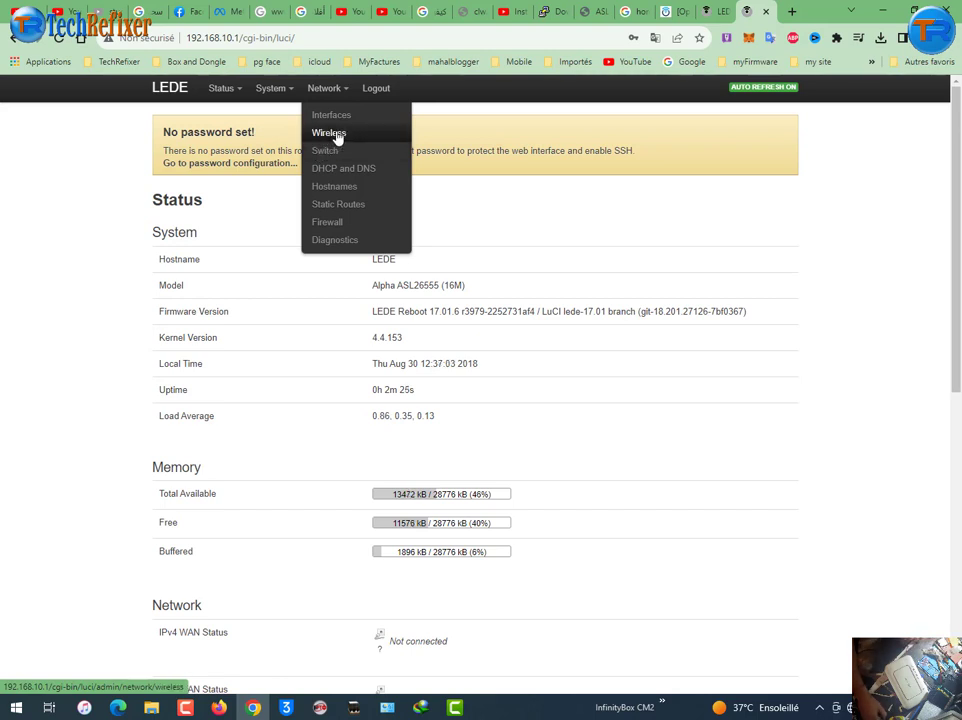
click(323, 134)
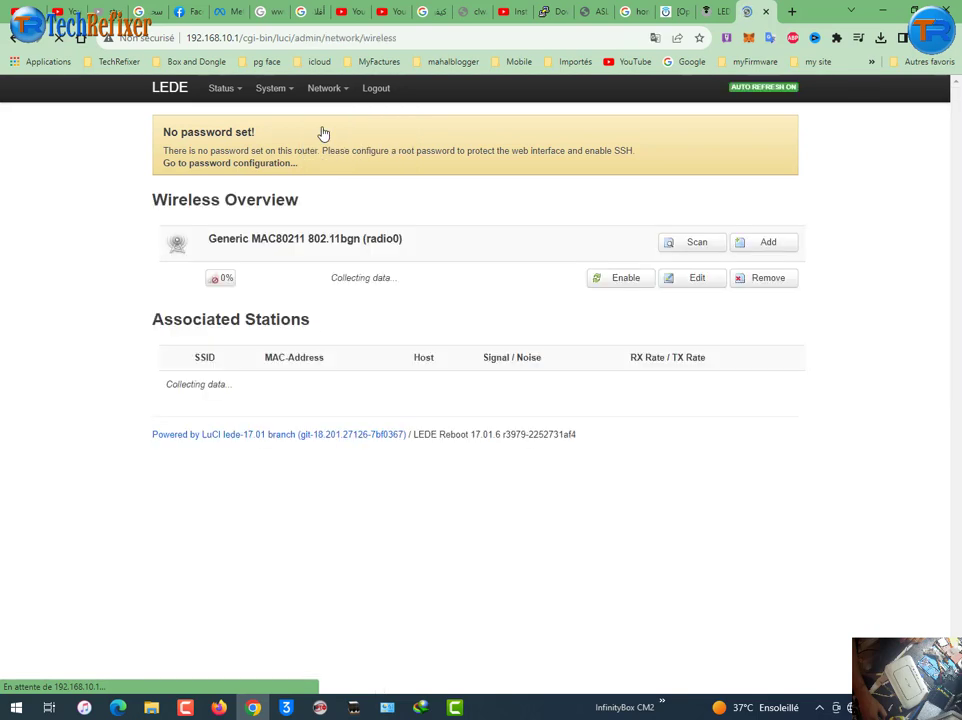
click(691, 252)
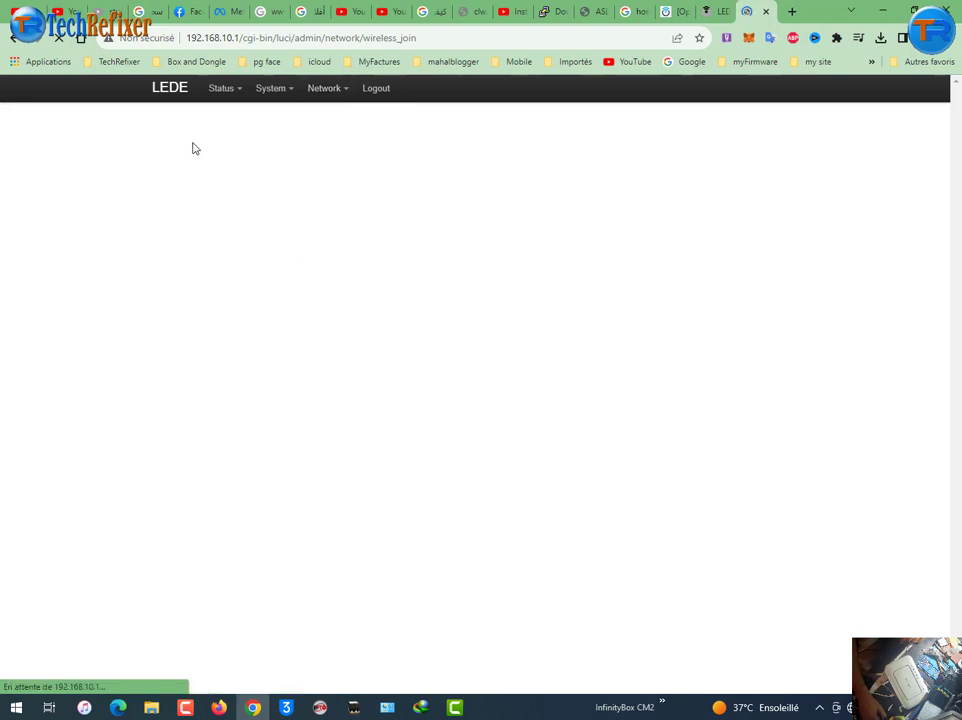
click(334, 138)
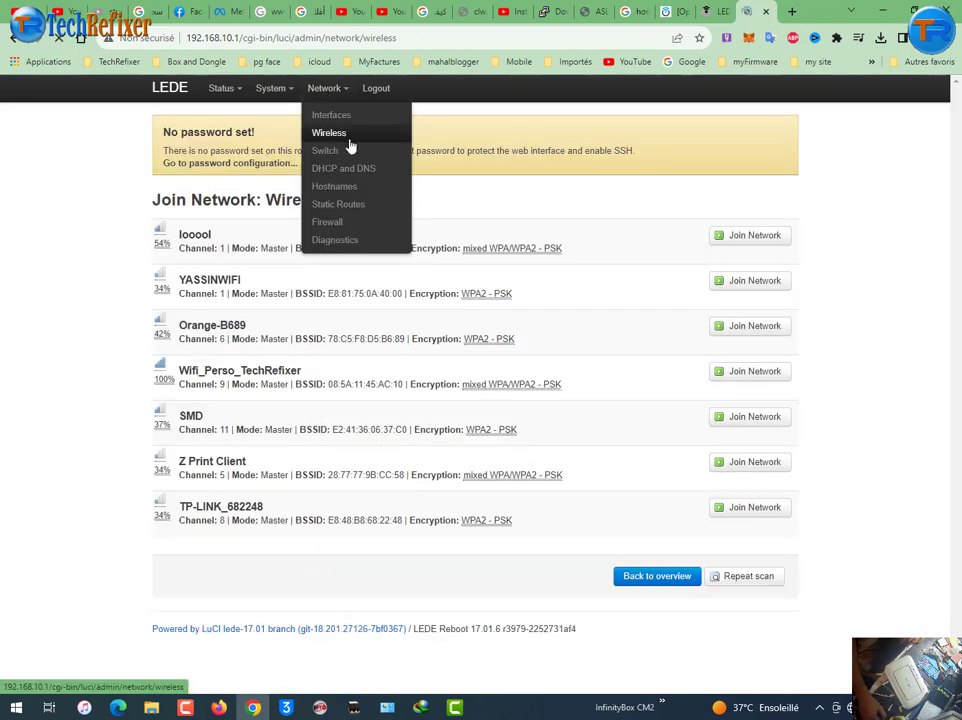
drag(384, 271, 304, 273)
click(772, 279)
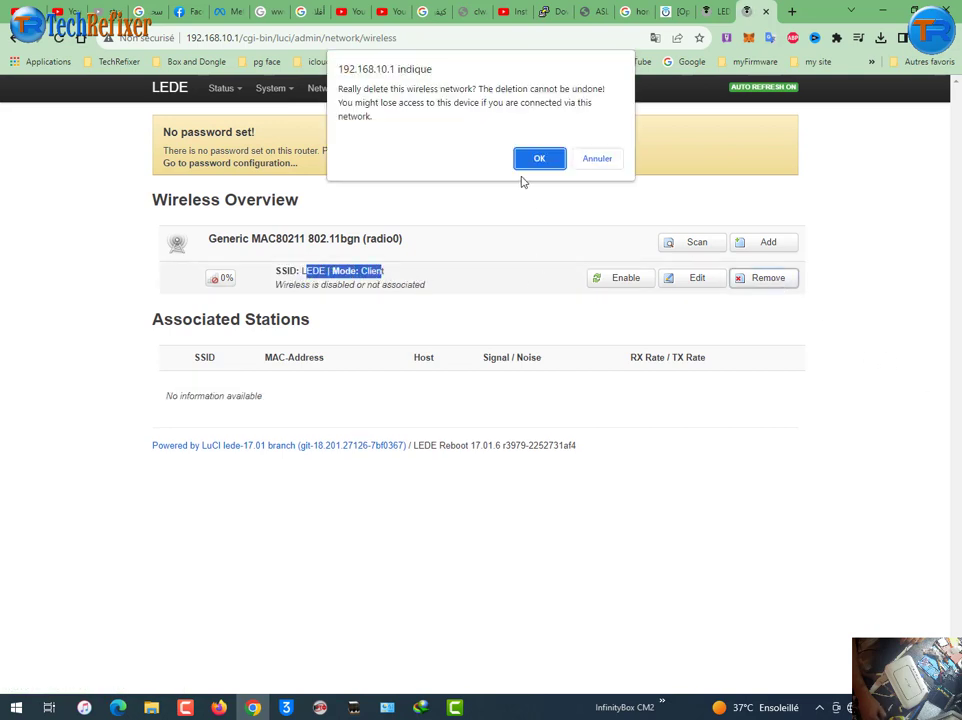
click(537, 157)
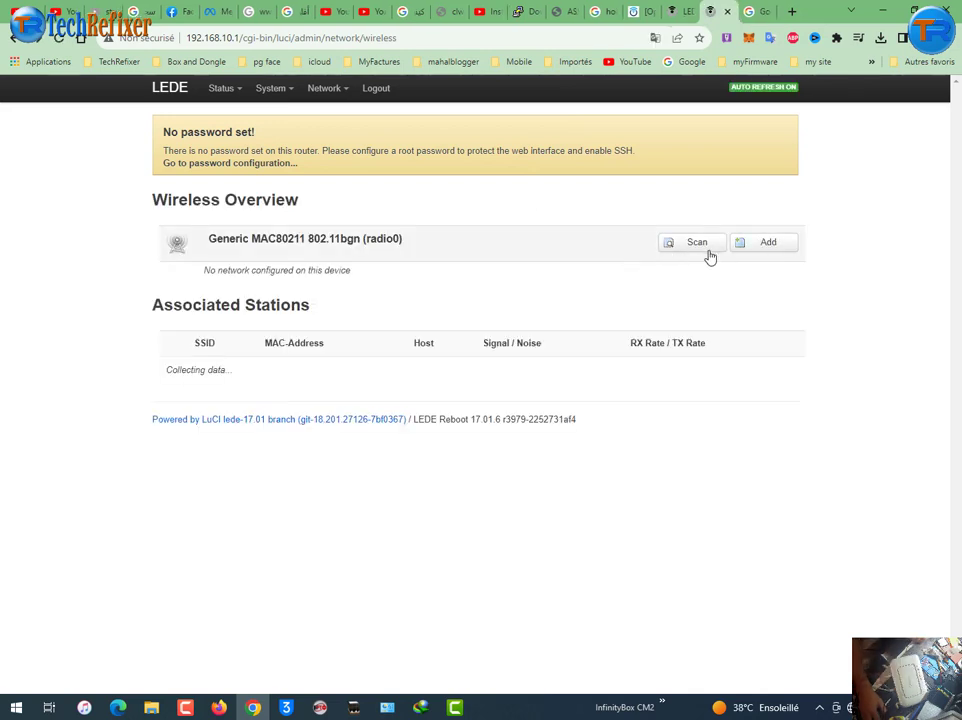
Scan, join Wifi_Perso_TechRefixer and submit its WPA passphrase
click(704, 253)
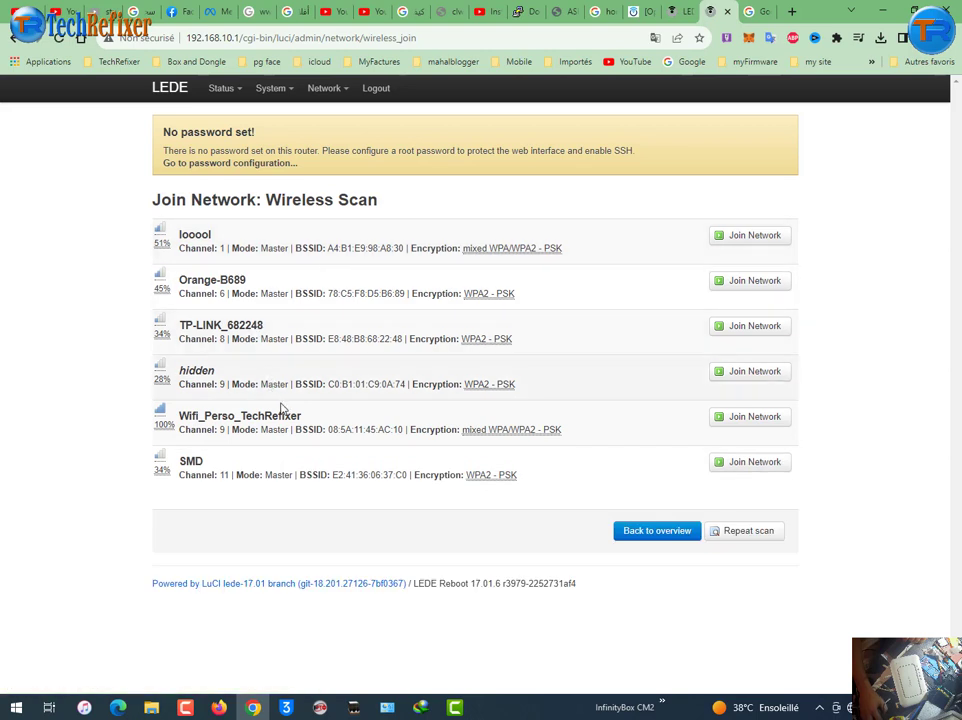
click(745, 425)
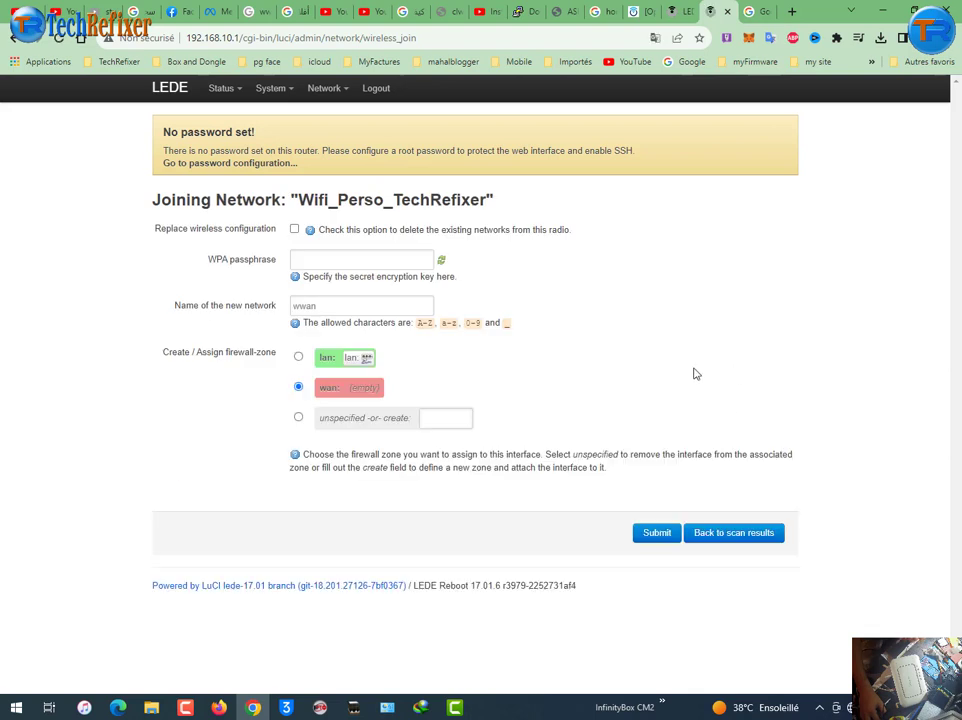
click(349, 261)
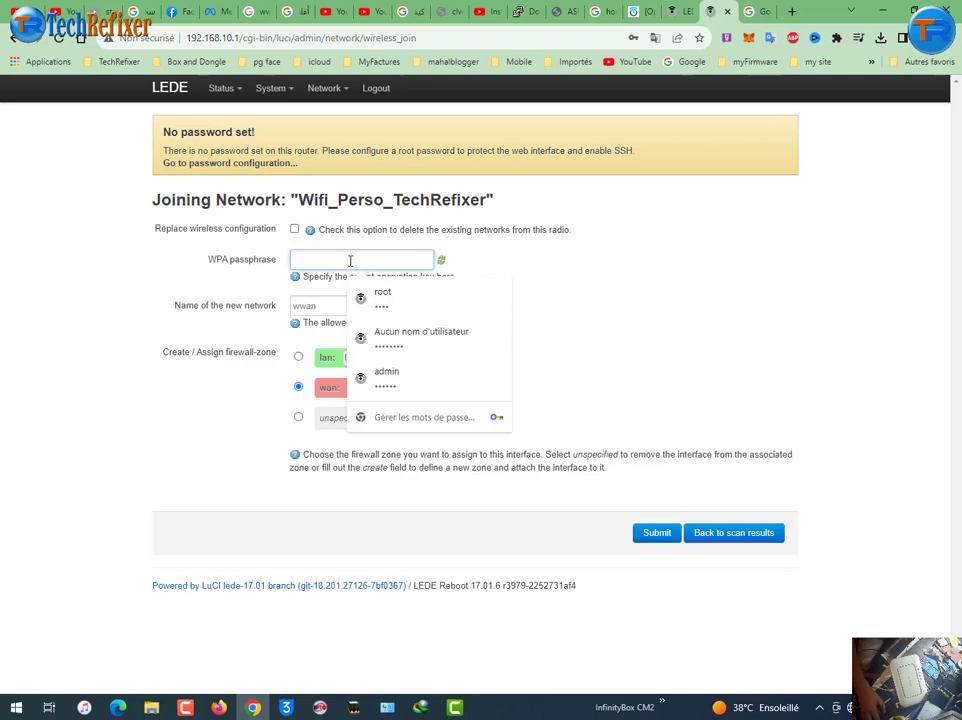
text(•)
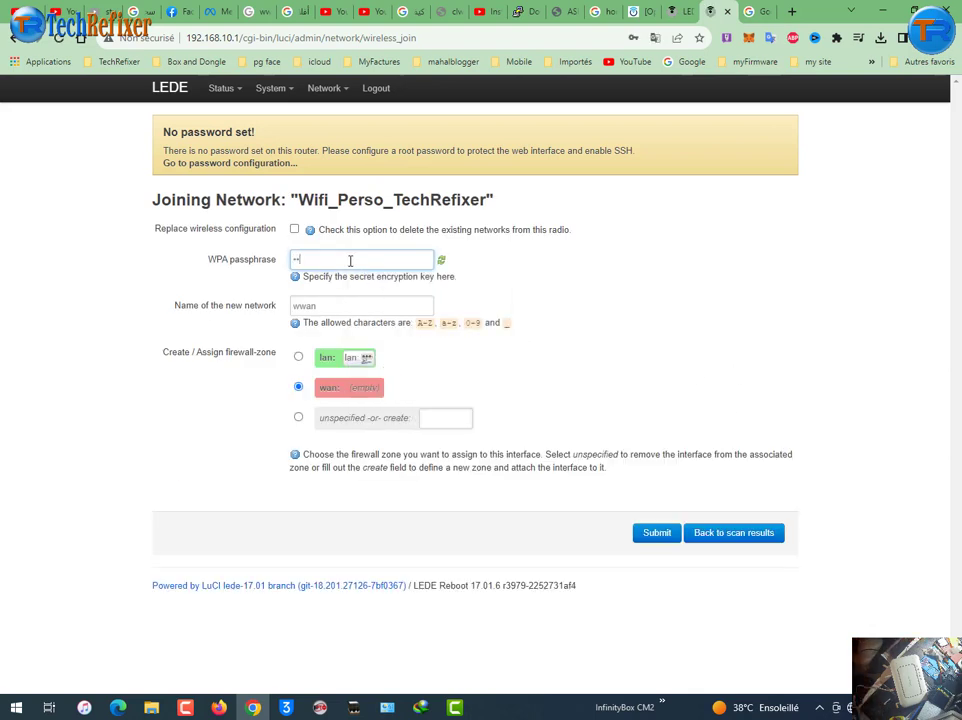
text(•••••••)
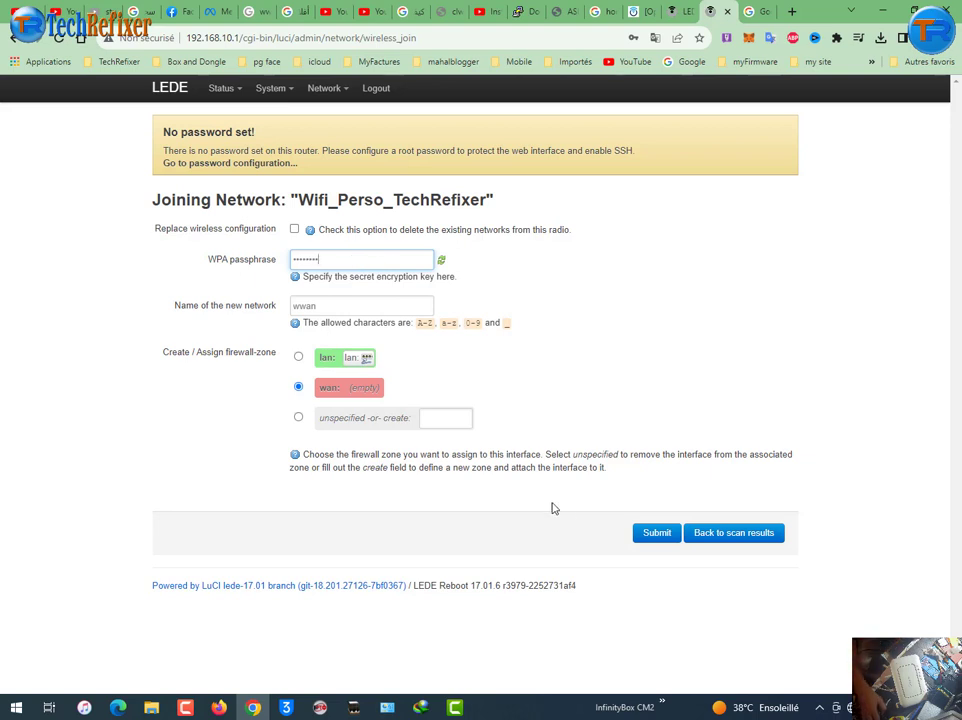
click(648, 540)
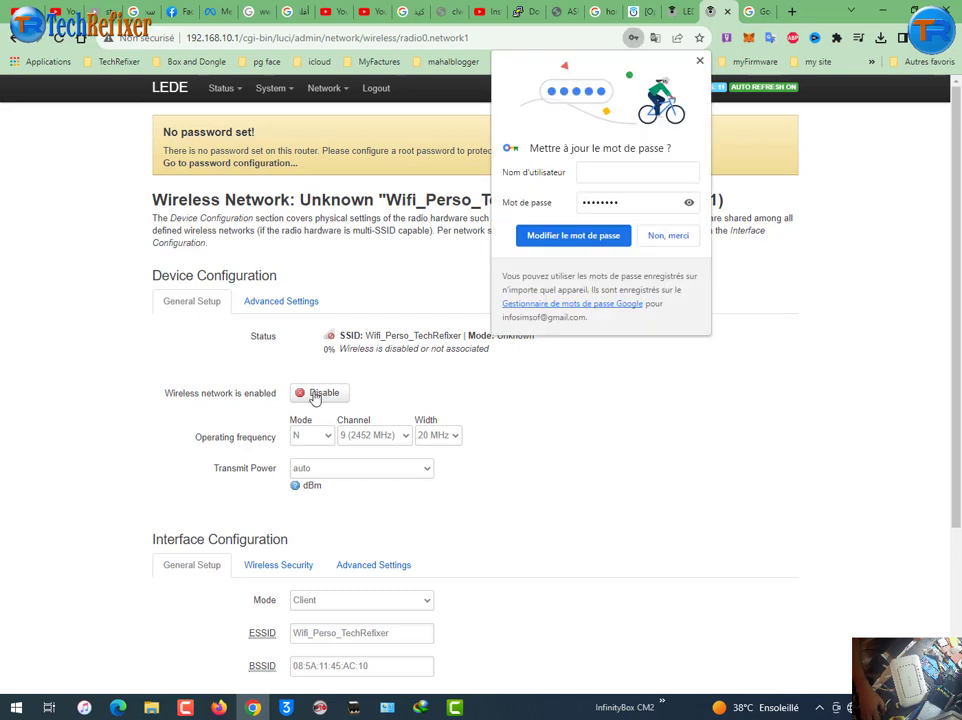
Save & Apply the client settings and verify Wifi_Perso_TechRefixer shows connected
scroll(316, 397, down, 3)
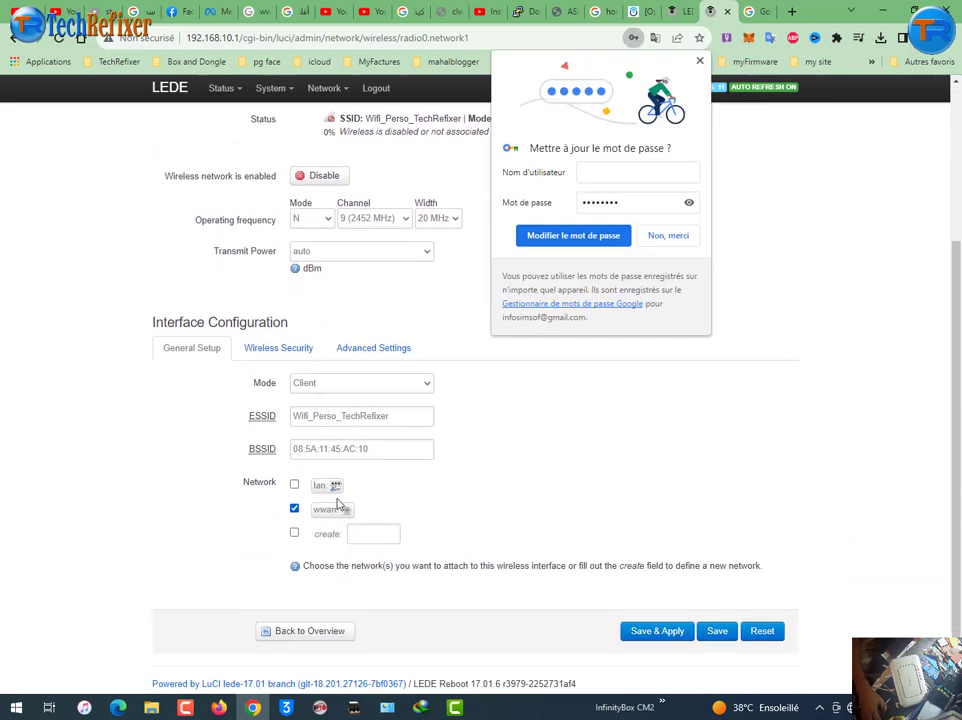
click(661, 640)
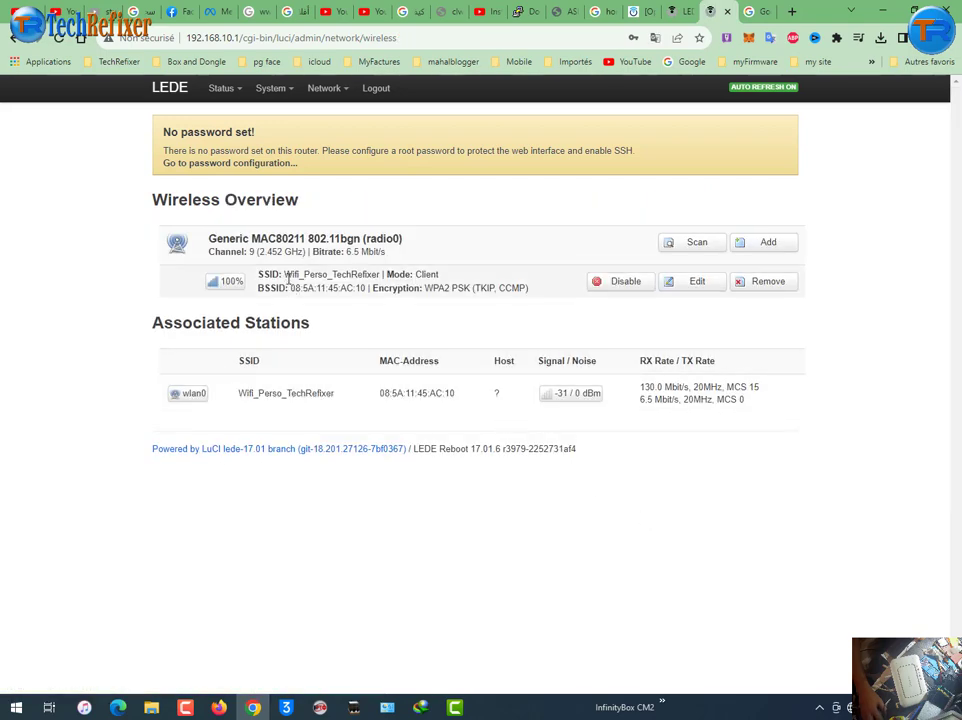
drag(287, 273, 452, 276)
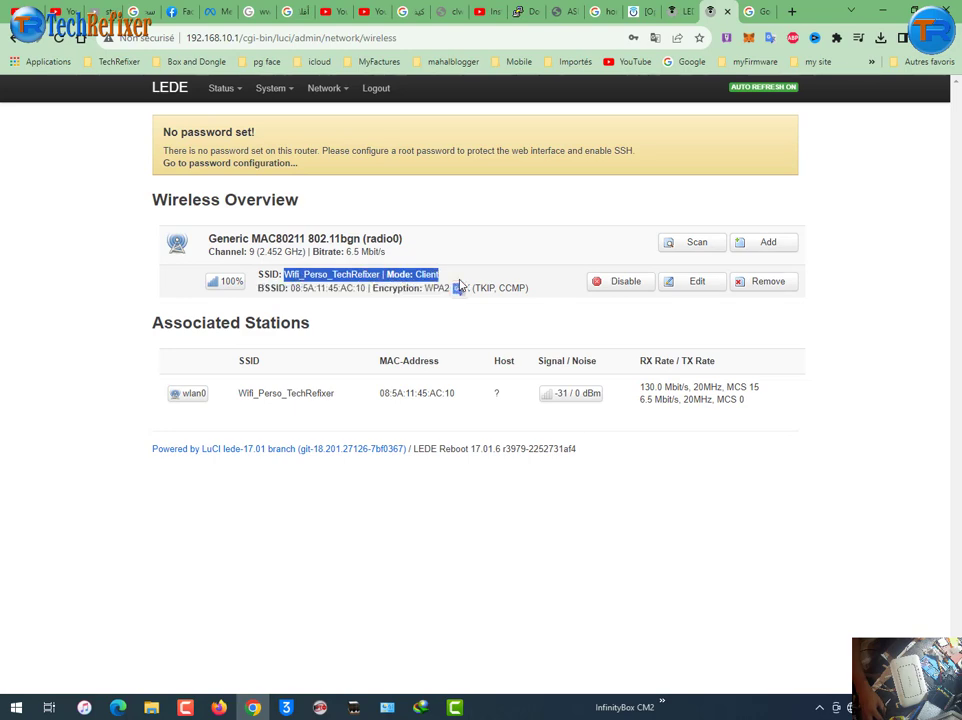
Load google.fr from the bookmark in a new tab, then return to the LEDE tab
click(762, 11)
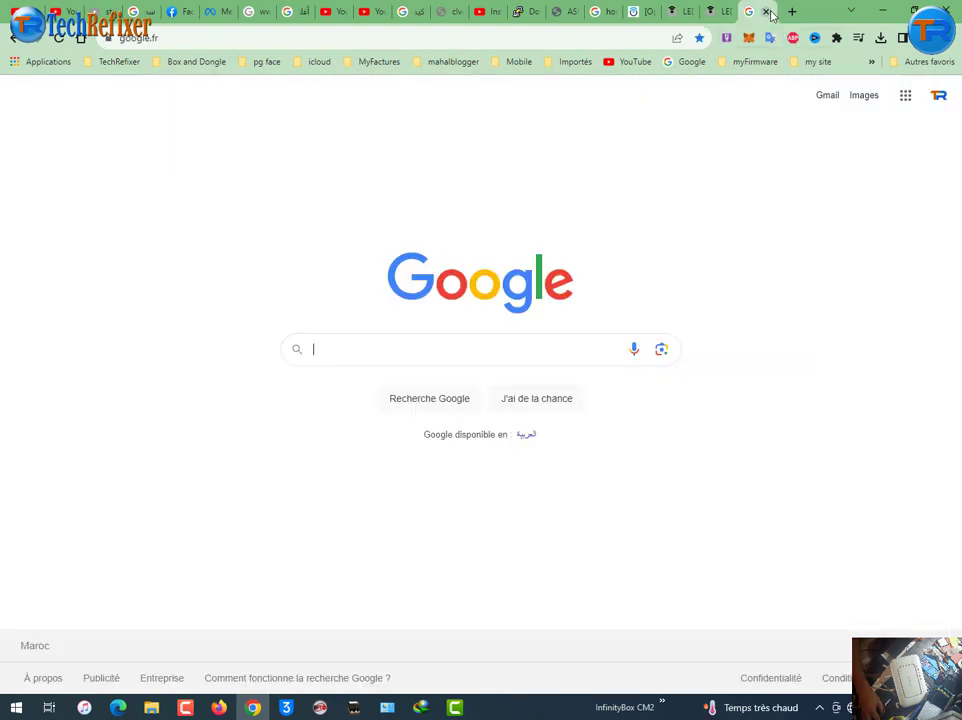
click(780, 11)
click(791, 14)
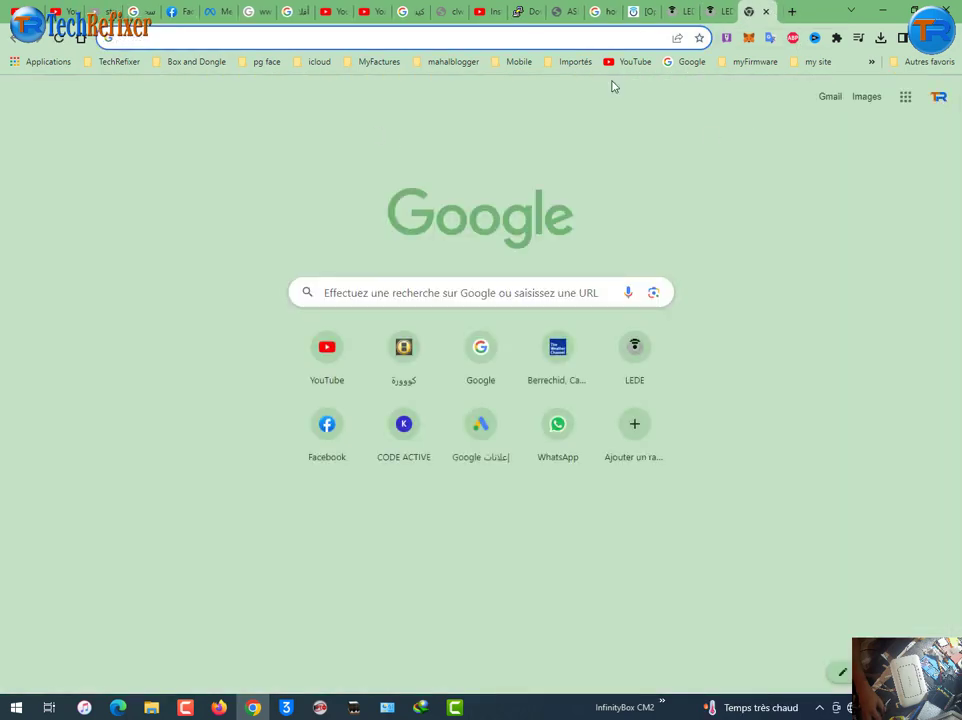
click(674, 68)
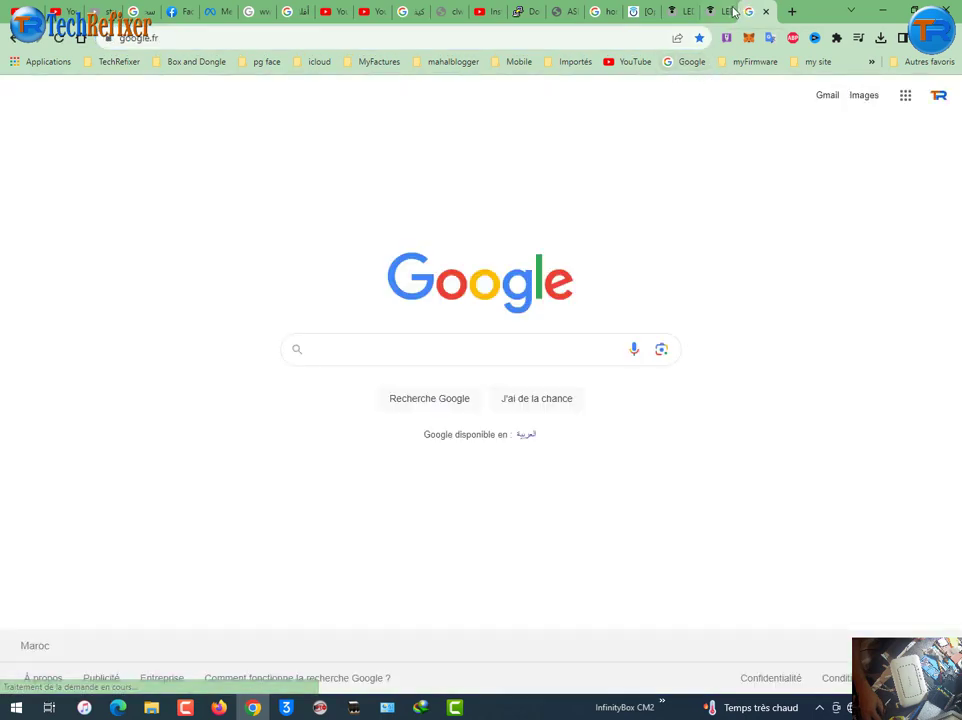
click(720, 12)
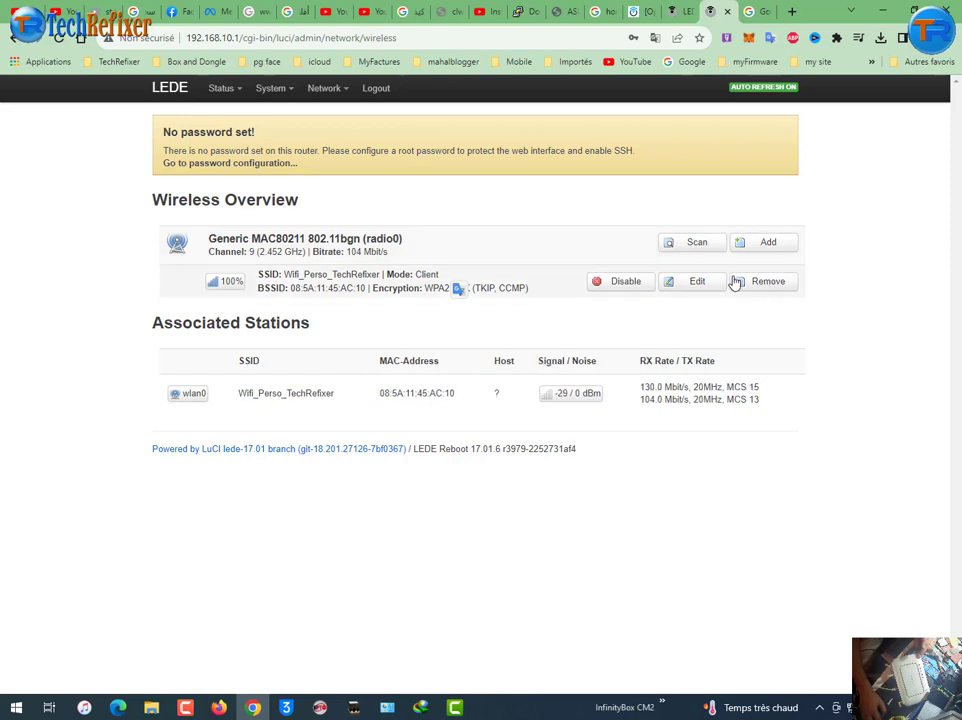
click(774, 254)
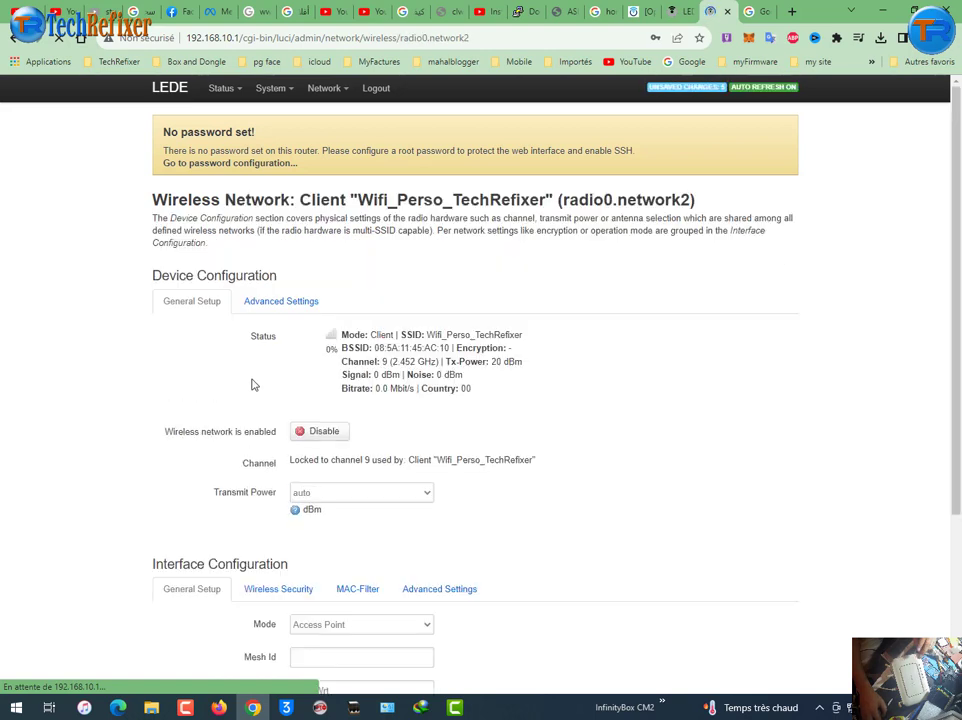
scroll(192, 398, down, 3)
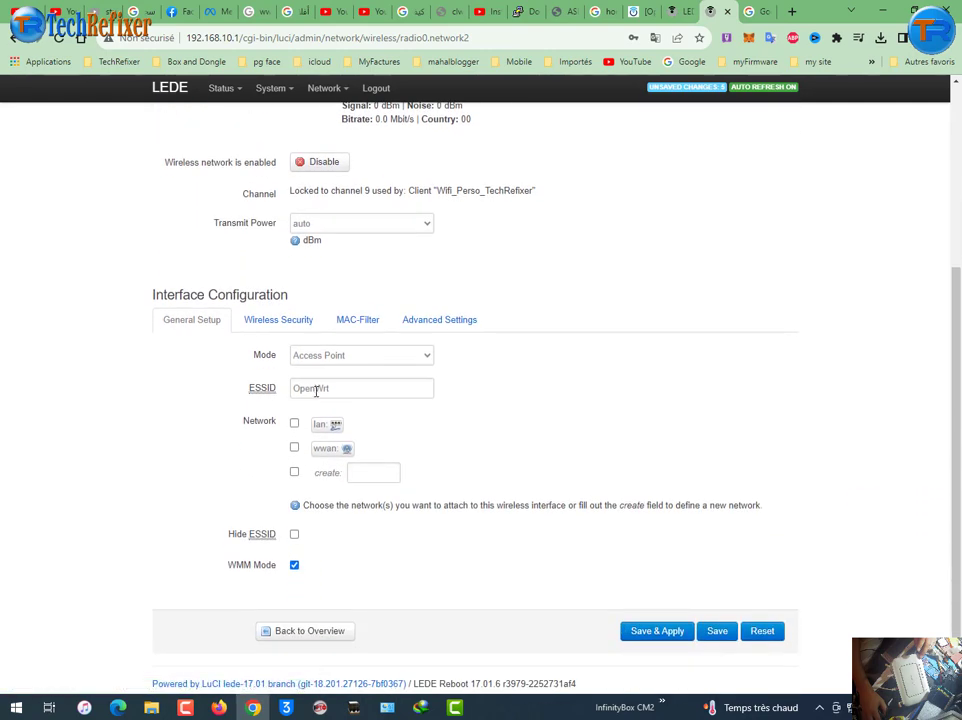
double_click(339, 387)
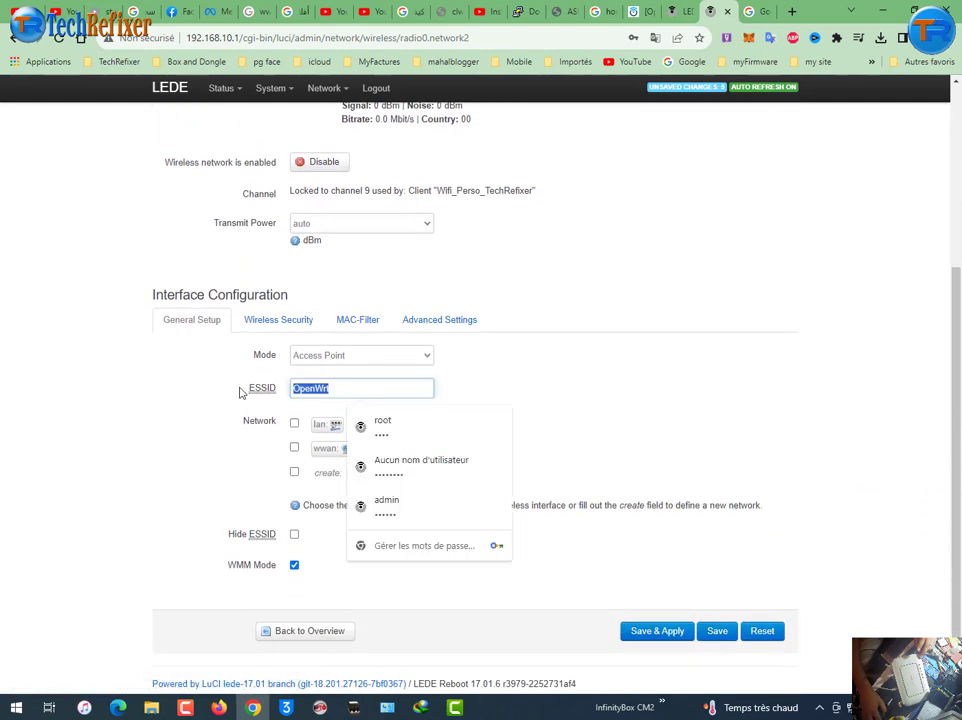
right_click(334, 391)
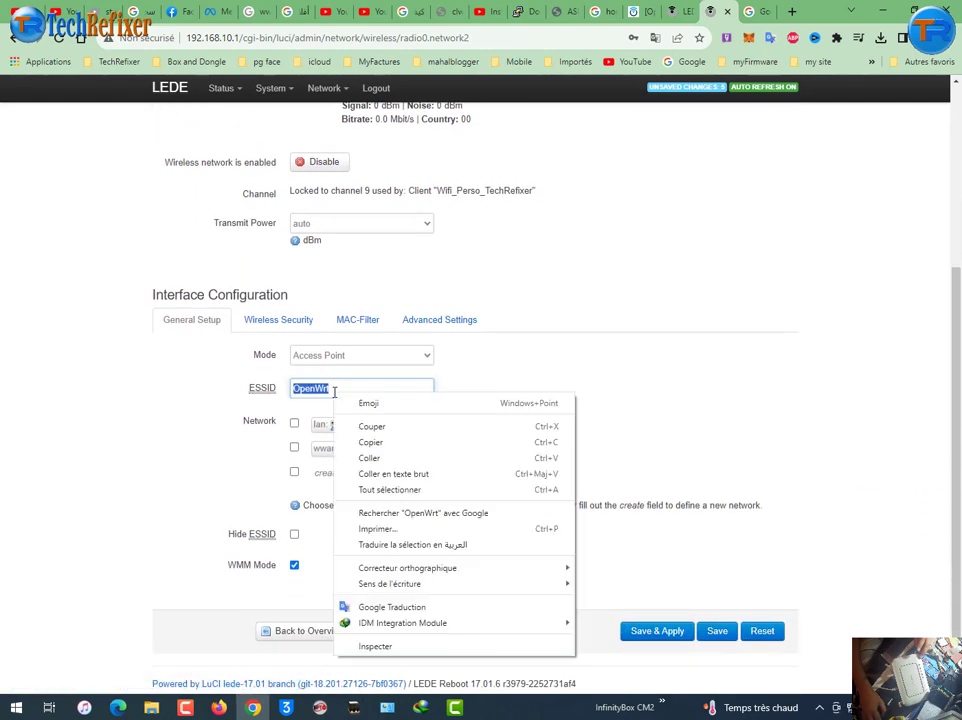
click(390, 473)
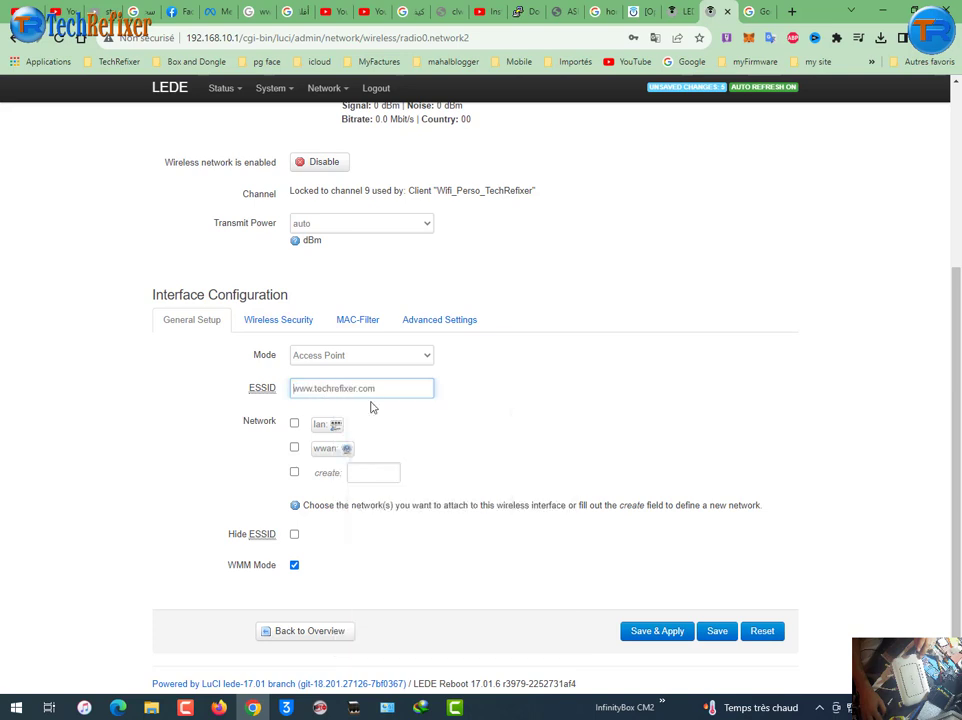
drag(254, 422, 264, 422)
click(295, 425)
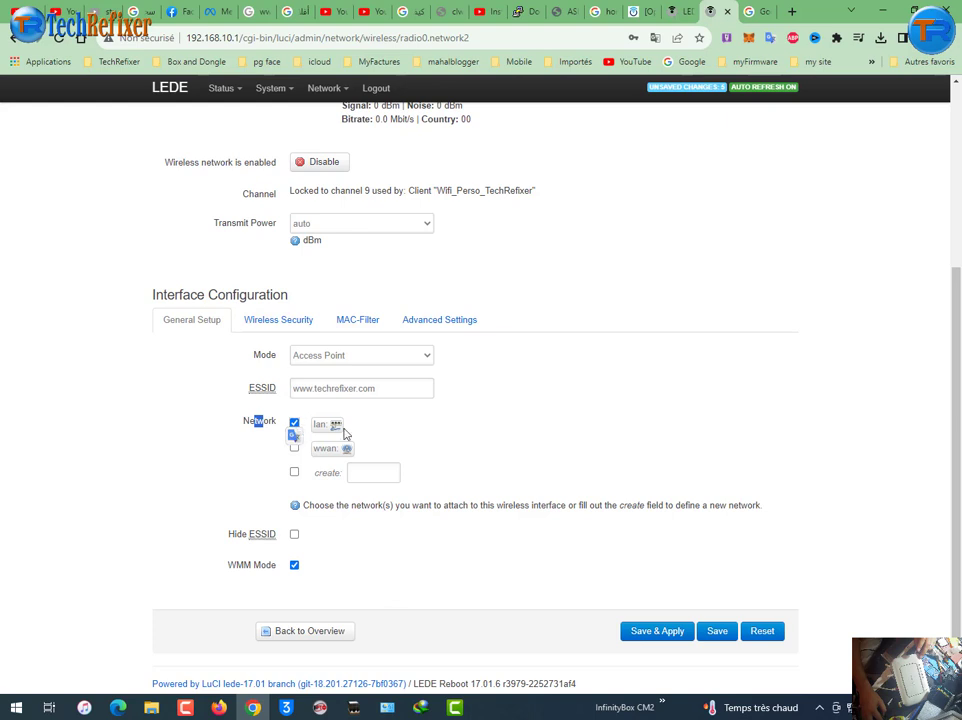